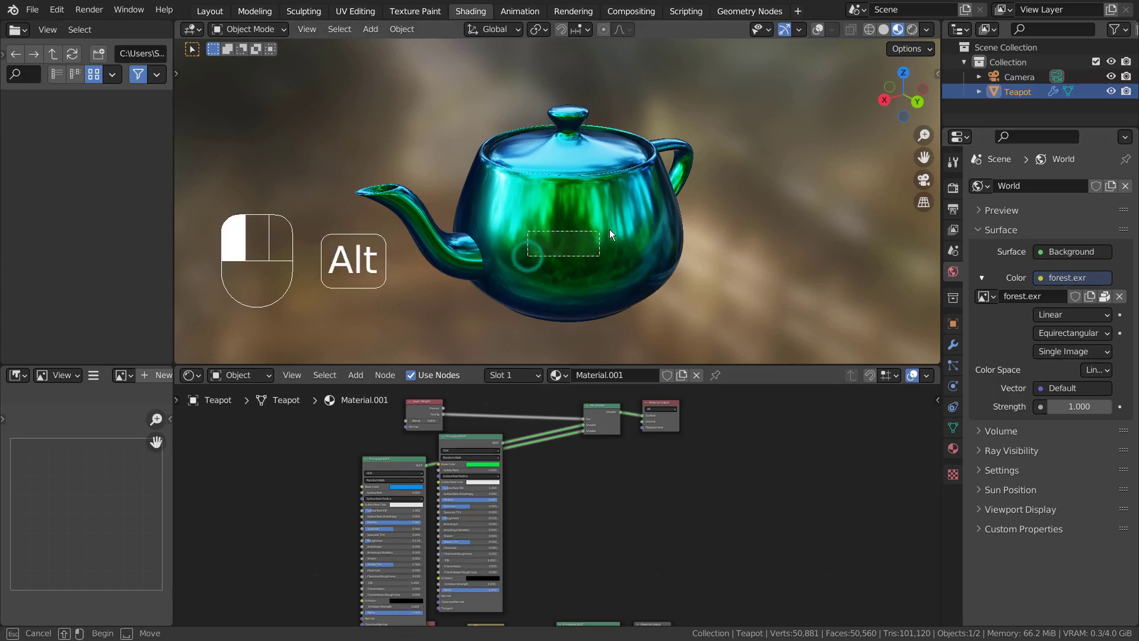
# Step: Orbit the 3D viewport to see the teapot's other side
pyautogui.keyDown('alt'); pyautogui.moveTo(561, 254); pyautogui.dragTo(455, 266, button='middle'); pyautogui.keyUp('alt')
# Step: Maximize the node editor and frame the upper node group, cancelling an accidental node move
pyautogui.hotkey('ctrl', 'space')
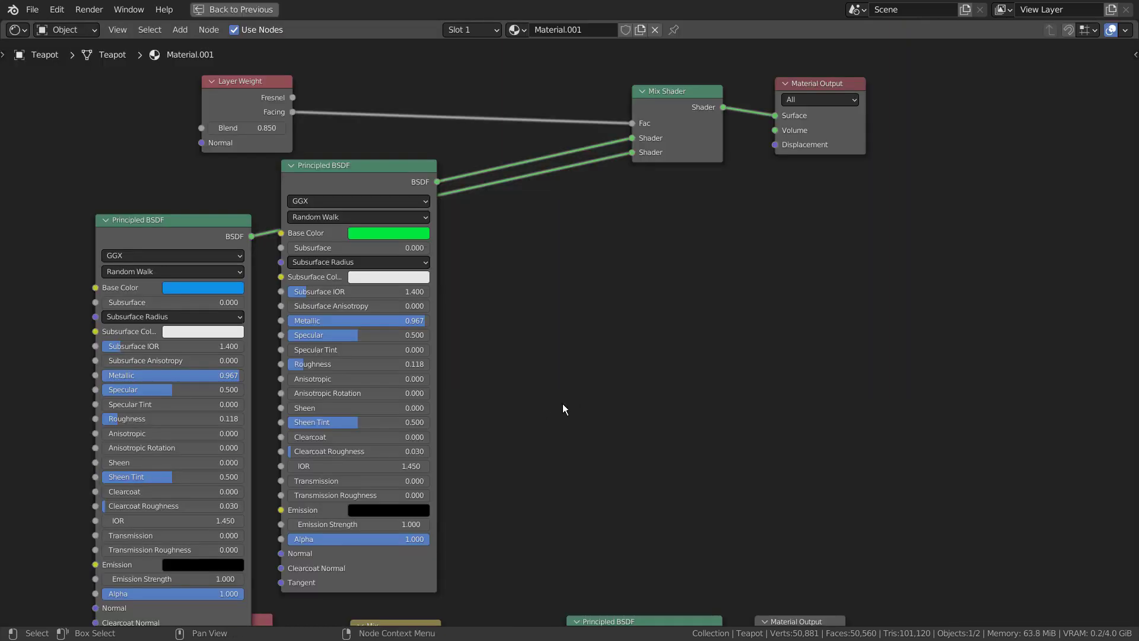
pyautogui.scroll(-1, 618, 256)
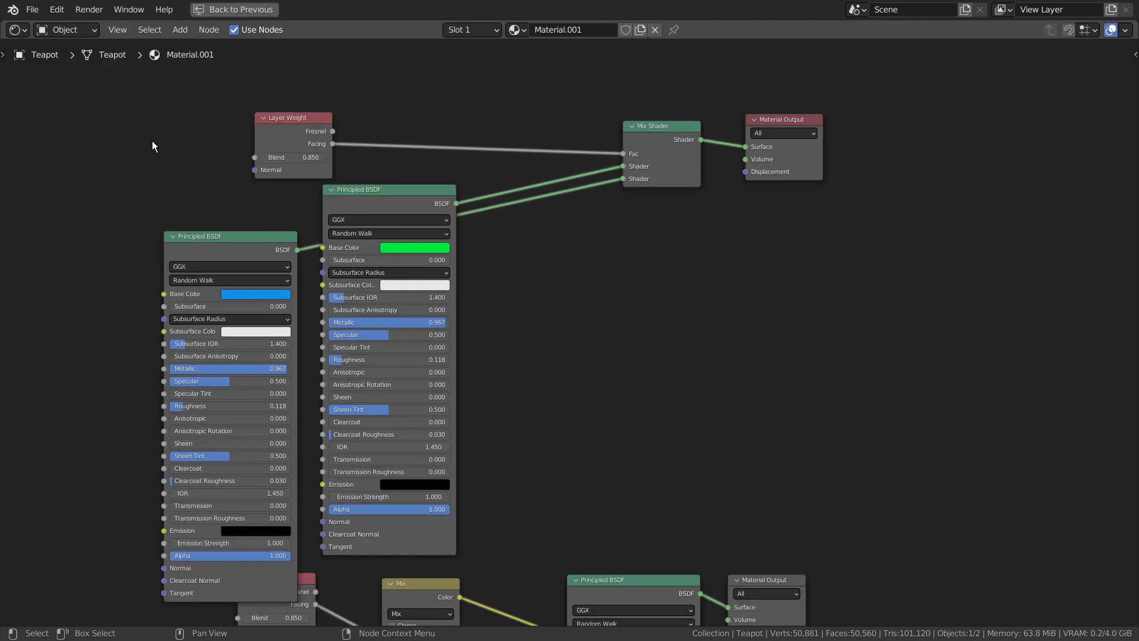
pyautogui.moveTo(151, 146); pyautogui.dragTo(811, 211)
pyautogui.moveTo(775, 119); pyautogui.dragTo(776, 41)
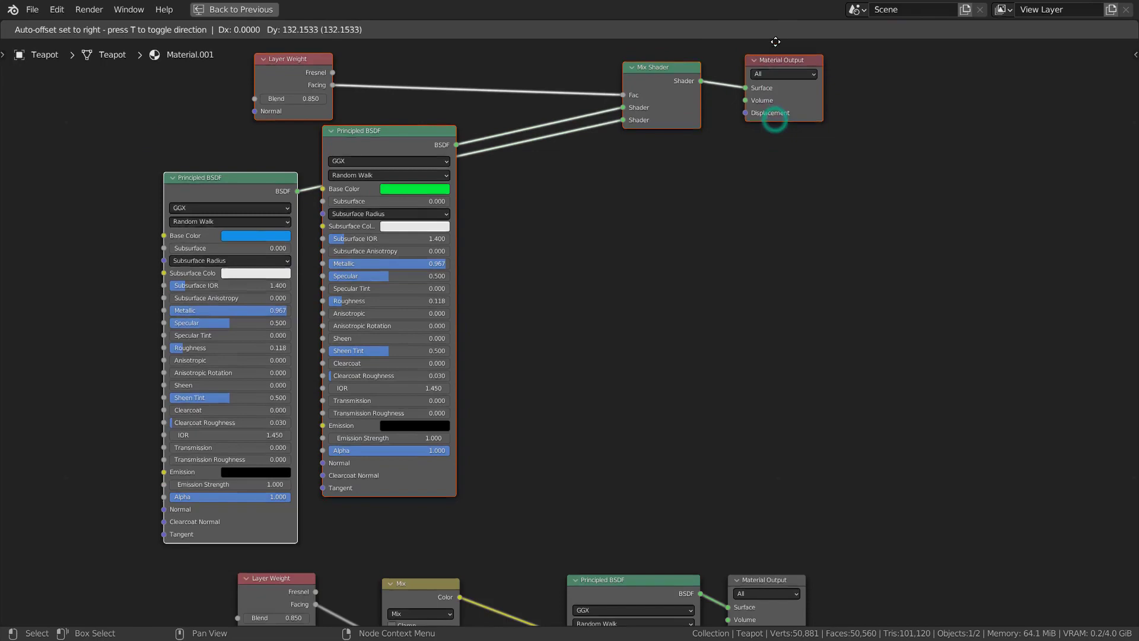
pyautogui.press('Escape')
pyautogui.click(801, 278)
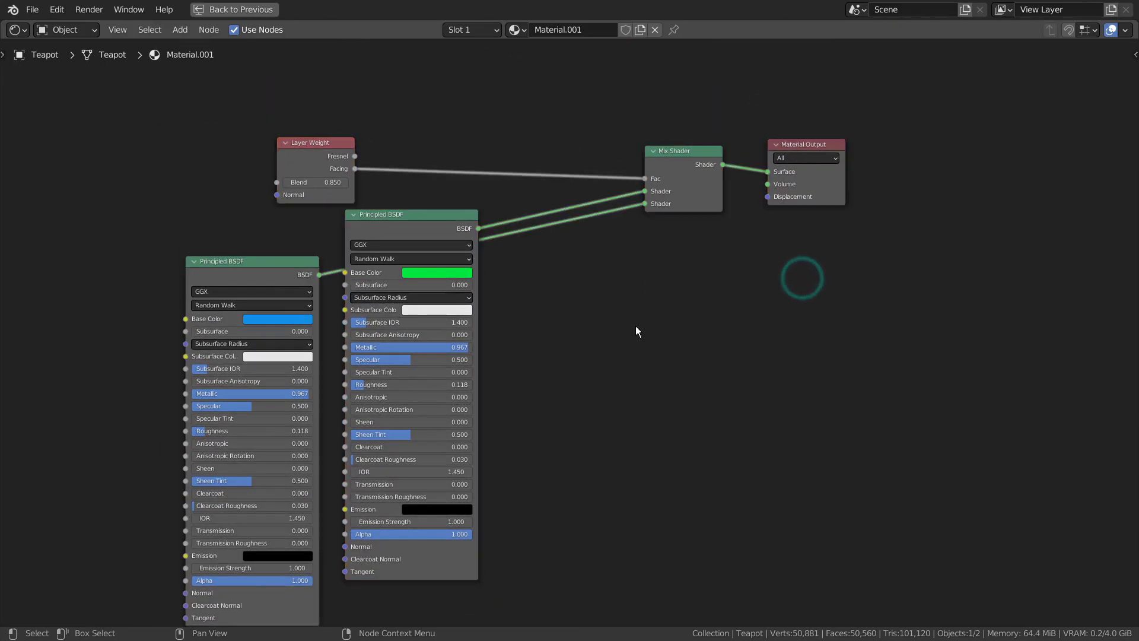
pyautogui.scroll(1, 636, 331)
pyautogui.keyDown('alt'); pyautogui.moveTo(578, 402); pyautogui.dragTo(656, 344); pyautogui.keyUp('alt')
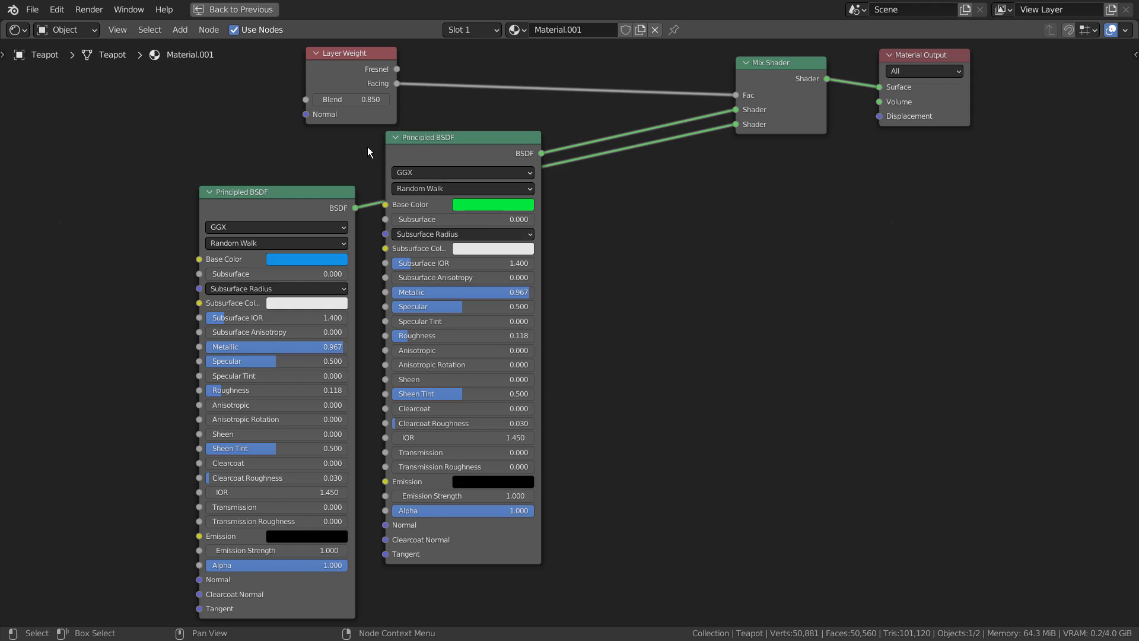
# Step: Move the green Principled BSDF left and the blue one right so they no longer overlap
pyautogui.moveTo(427, 148); pyautogui.dragTo(293, 170)
pyautogui.moveTo(236, 193); pyautogui.dragTo(508, 179)
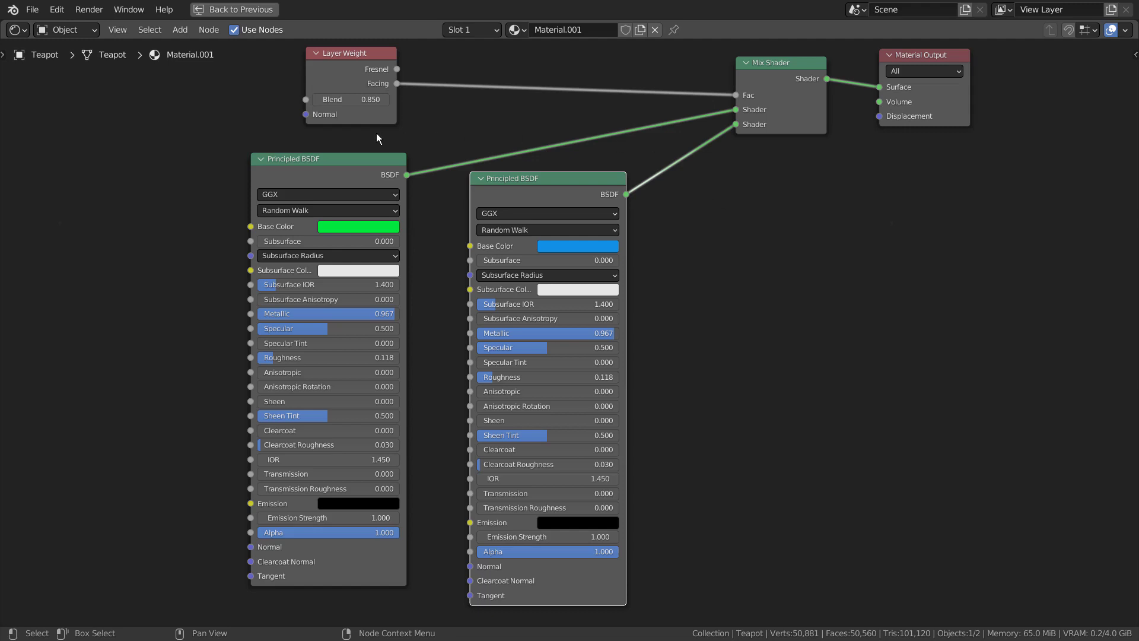
pyautogui.rightClick(487, 129)
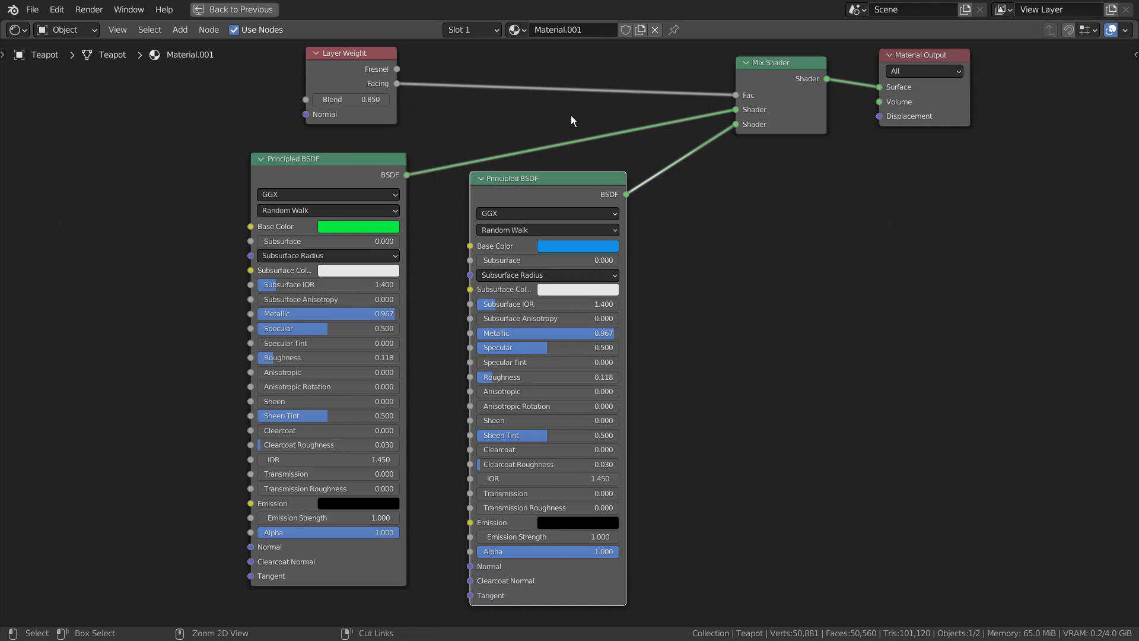
# Step: Restore the Shading layout and raise the Layer Weight Blend to 0.960
pyautogui.hotkey('ctrl', 'space')
pyautogui.scroll(3, 521, 268)
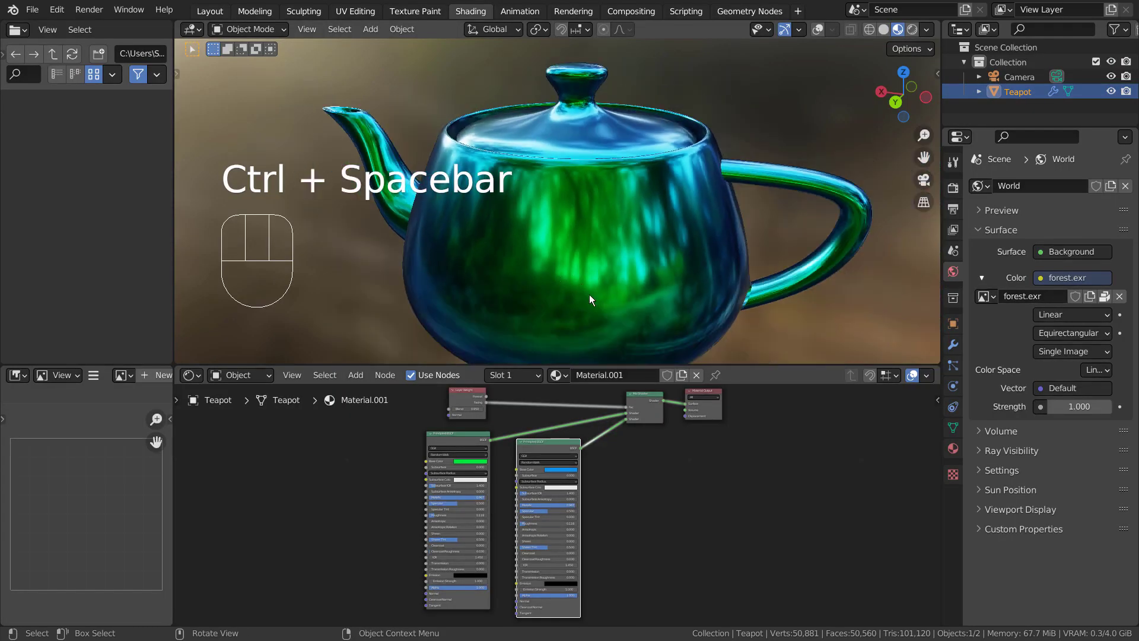
pyautogui.scroll(3, 457, 408)
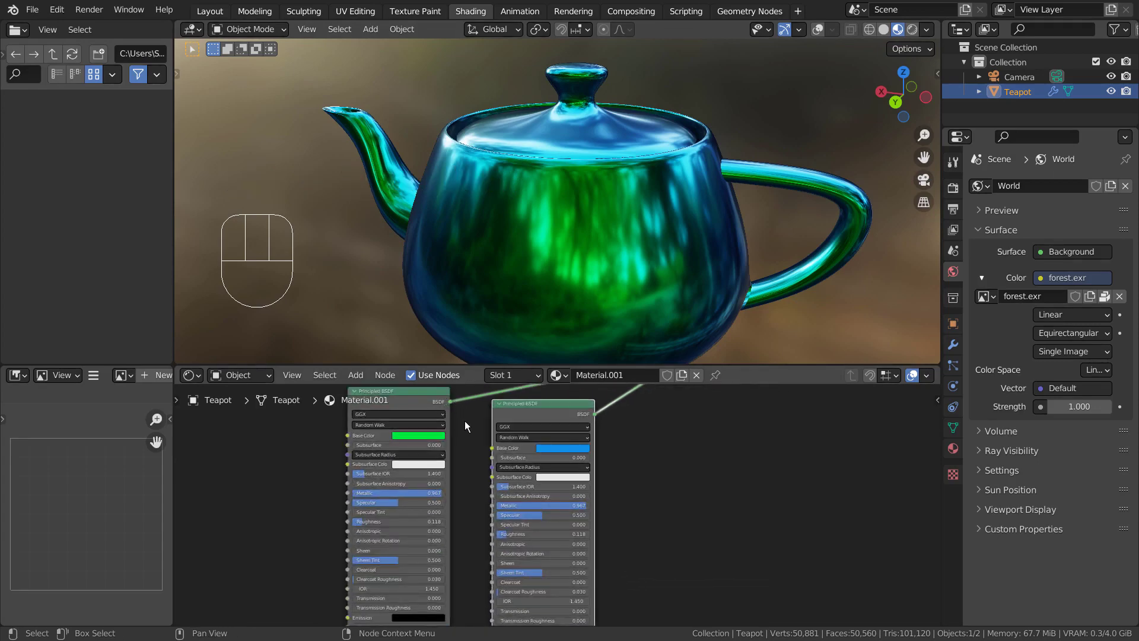
pyautogui.keyDown('alt'); pyautogui.moveTo(465, 421); pyautogui.dragTo(525, 518, button='middle'); pyautogui.keyUp('alt')
pyautogui.scroll(4, 487, 471)
pyautogui.keyDown('alt'); pyautogui.moveTo(450, 453); pyautogui.dragTo(527, 505, button='middle'); pyautogui.keyUp('alt')
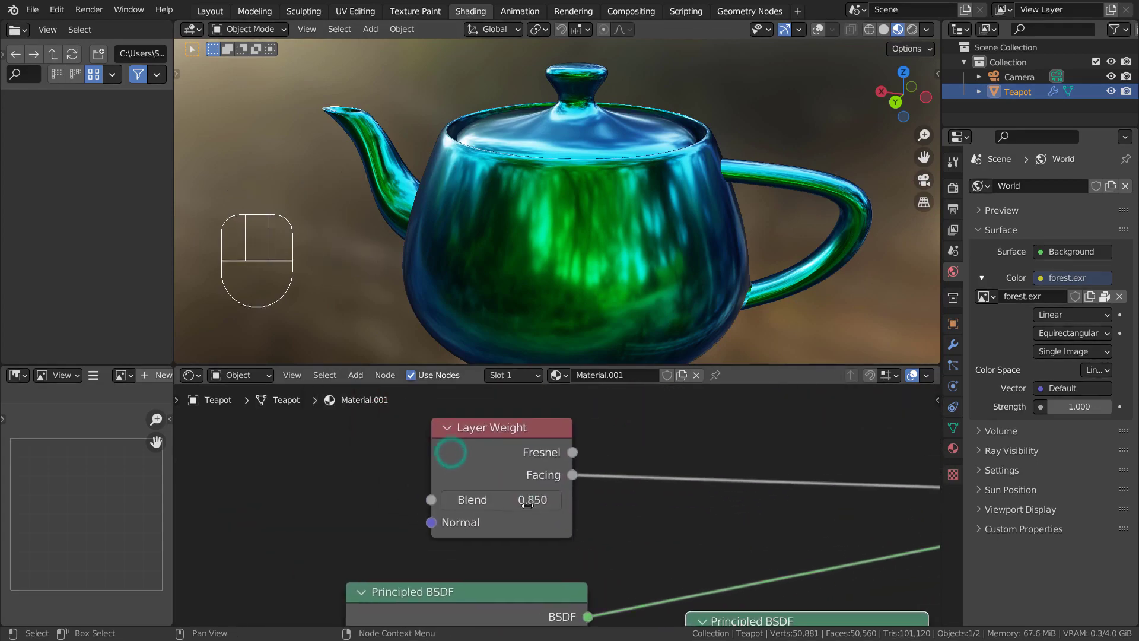
pyautogui.moveTo(527, 505)
pyautogui.mouseDown()
pyautogui.moveTo(569, 505)
pyautogui.moveTo(474, 505)
pyautogui.moveTo(554, 505)
pyautogui.mouseUp()
# Step: Zoom out and pan to show both Principled BSDFs and the second node tree below
pyautogui.scroll(-2, 557, 505)
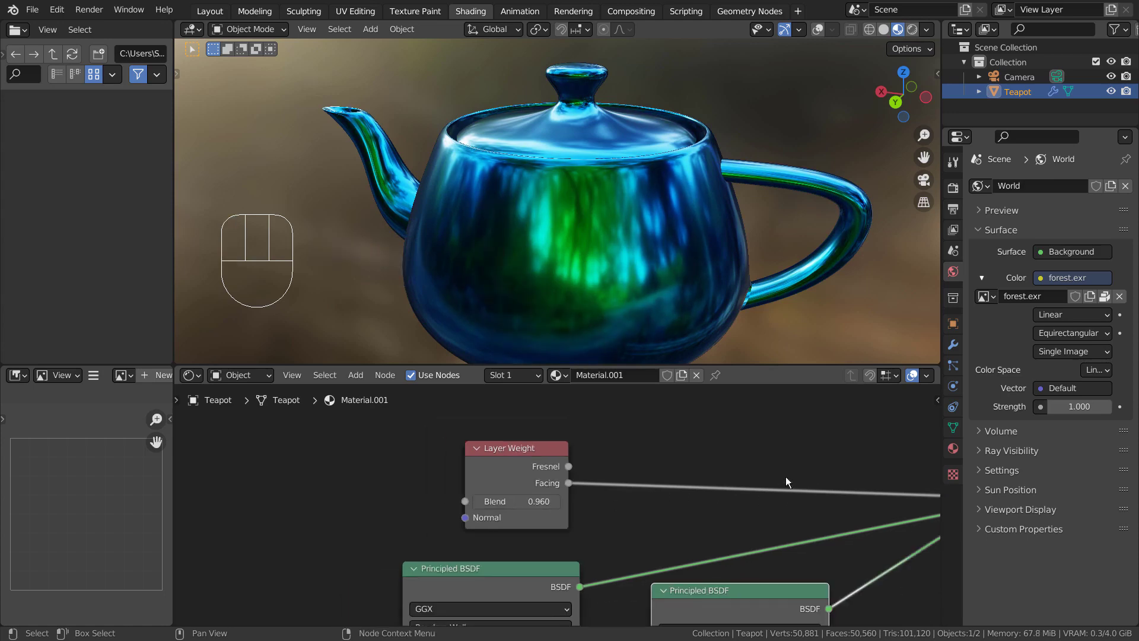
pyautogui.scroll(-2, 785, 464)
pyautogui.keyDown('alt'); pyautogui.moveTo(785, 464); pyautogui.dragTo(668, 540, button='middle'); pyautogui.keyUp('alt')
pyautogui.scroll(-1, 769, 519)
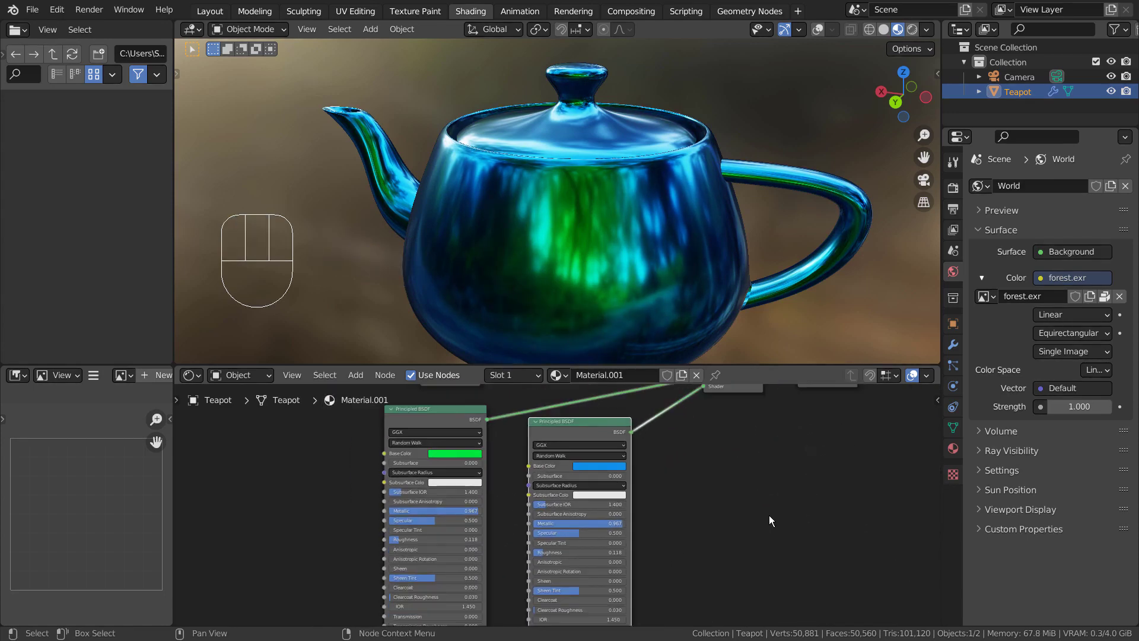
pyautogui.scroll(-2, 769, 520)
pyautogui.keyDown('alt'); pyautogui.moveTo(783, 532); pyautogui.dragTo(754, 482, button='middle'); pyautogui.keyUp('alt')
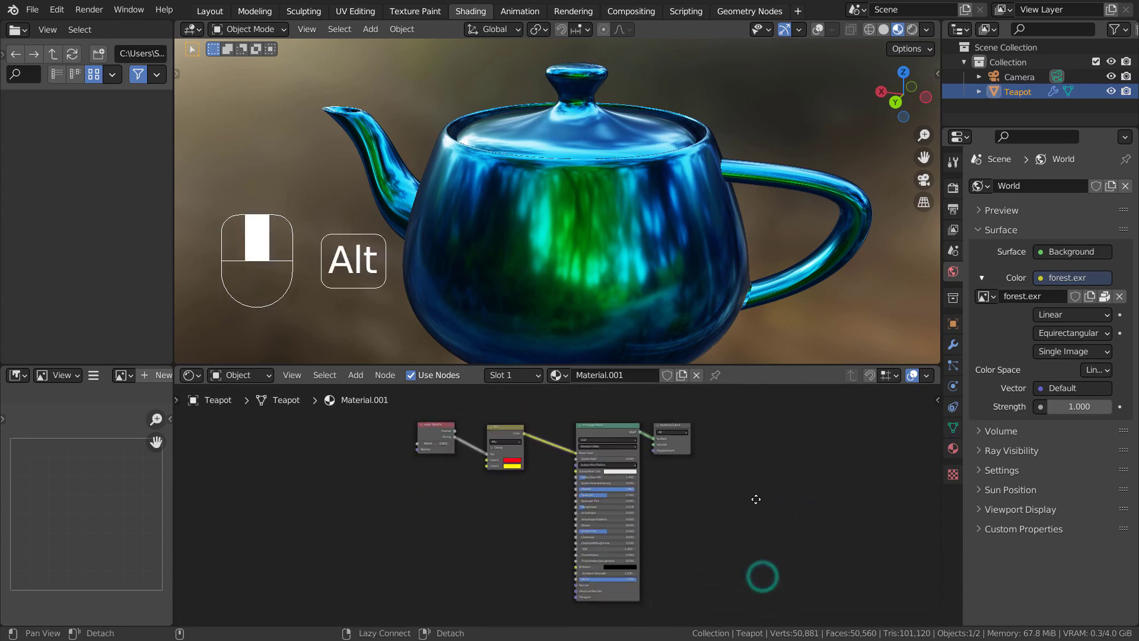
# Step: Activate the second tree's Material Output and lower its Layer Weight and Mix nodes
pyautogui.click(671, 419)
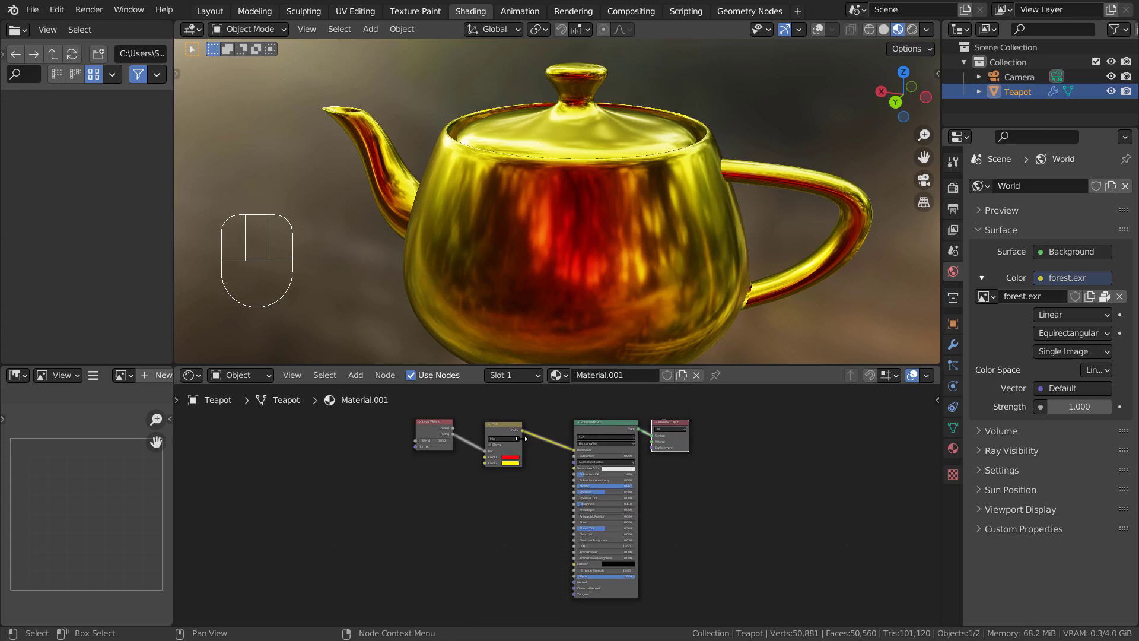
pyautogui.hotkey('ctrl', 'space')
pyautogui.scroll(3, 531, 478)
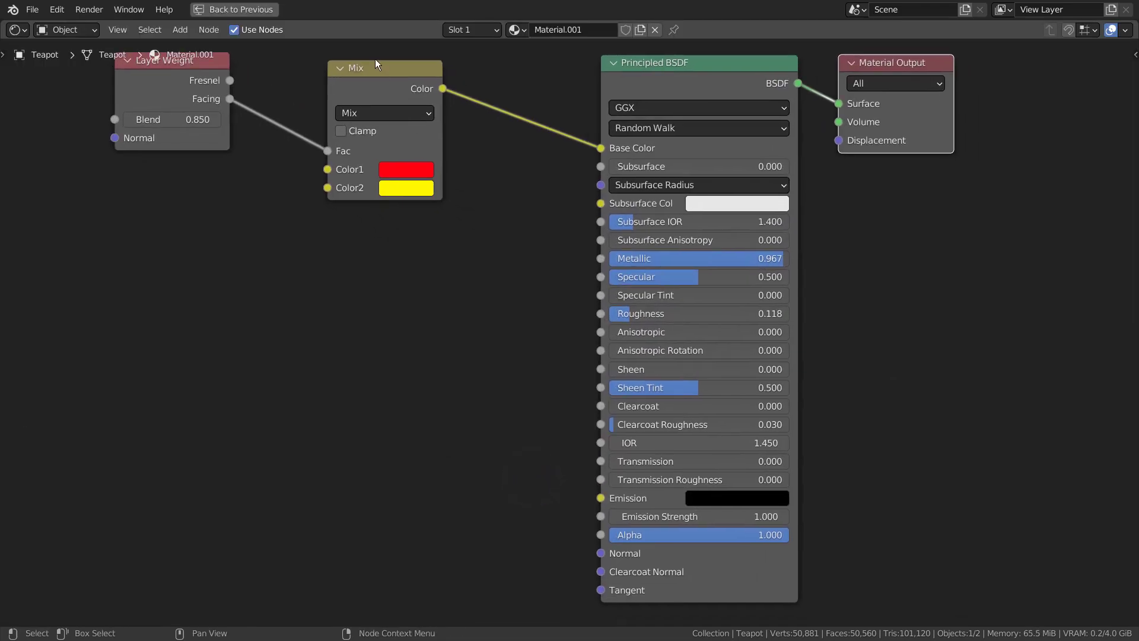
pyautogui.moveTo(375, 67); pyautogui.dragTo(381, 90)
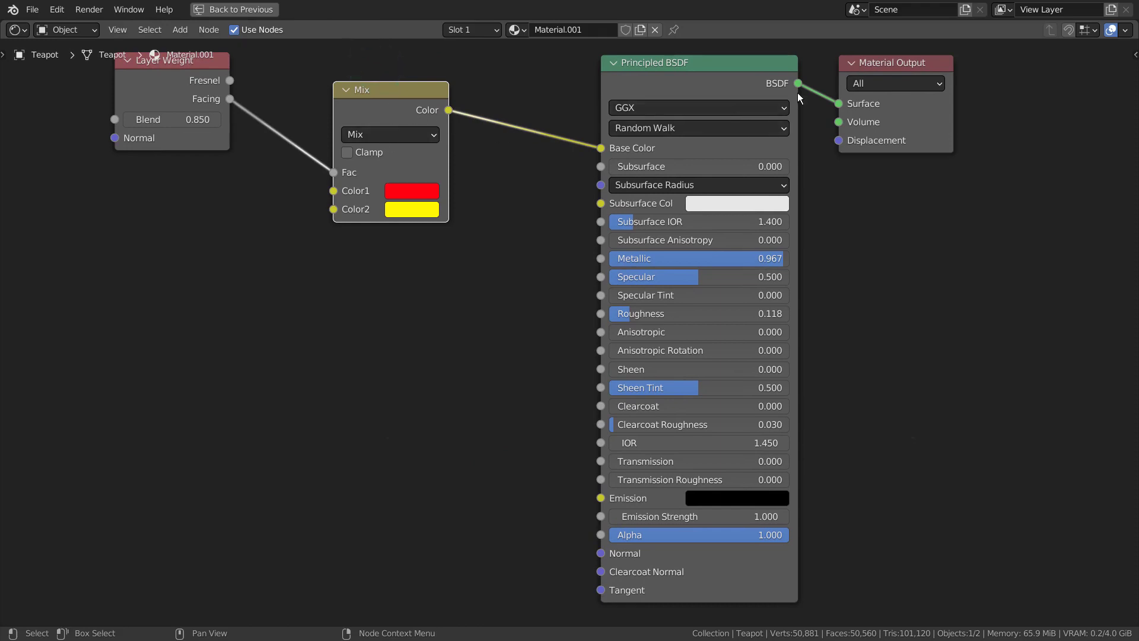
pyautogui.moveTo(162, 62); pyautogui.dragTo(166, 155)
pyautogui.moveTo(418, 91); pyautogui.dragTo(420, 117)
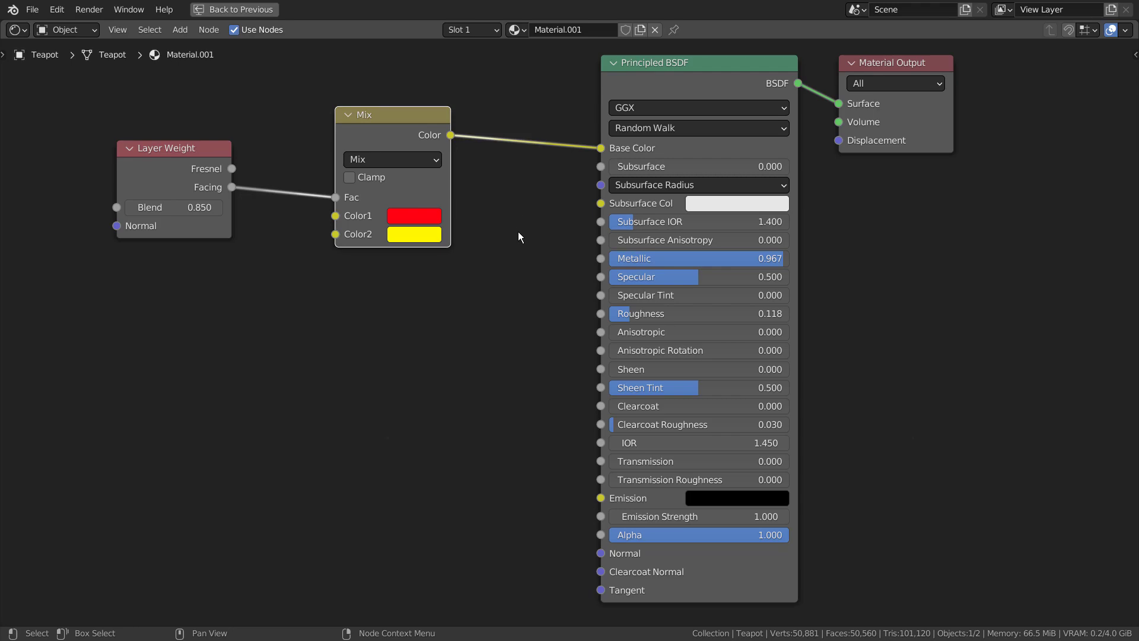
pyautogui.hotkey('ctrl', 'space')
# Step: Try a new Mix Color1 hue and a higher Layer Weight Blend, undoing both
pyautogui.scroll(3, 501, 426)
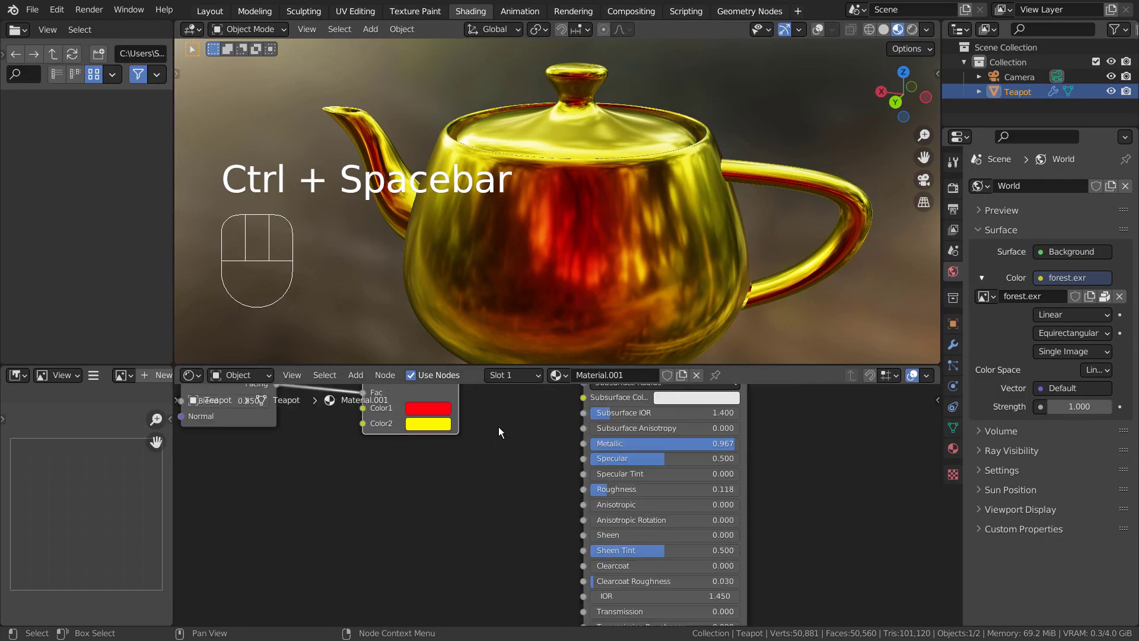
pyautogui.keyDown('alt'); pyautogui.moveTo(517, 447); pyautogui.dragTo(507, 518); pyautogui.keyUp('alt')
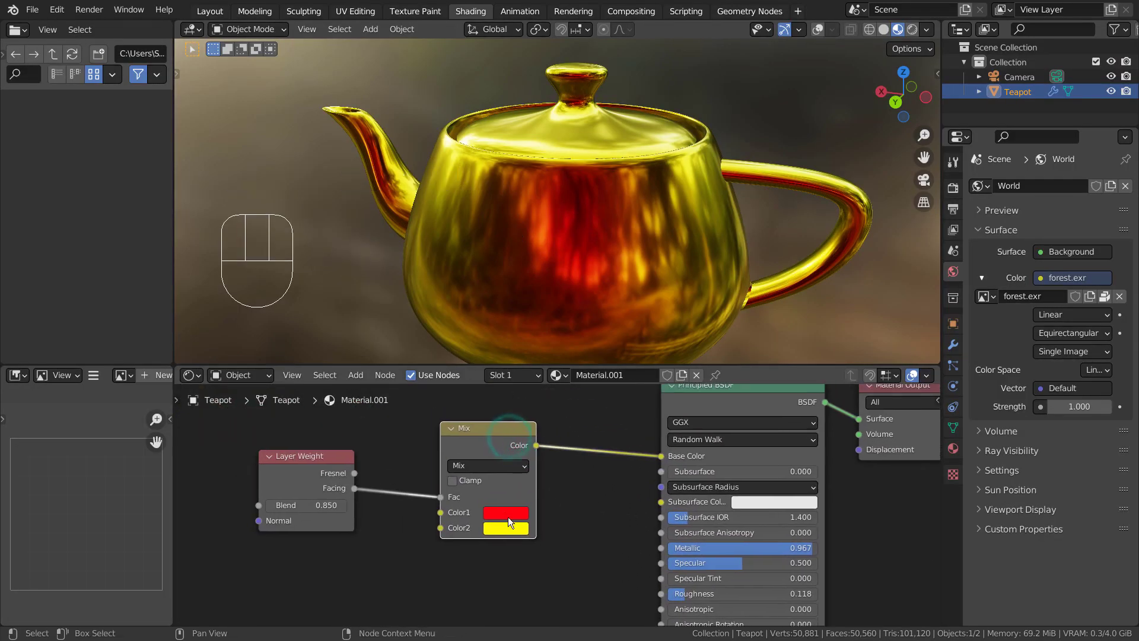
pyautogui.click(504, 512)
pyautogui.moveTo(522, 375); pyautogui.dragTo(506, 328)
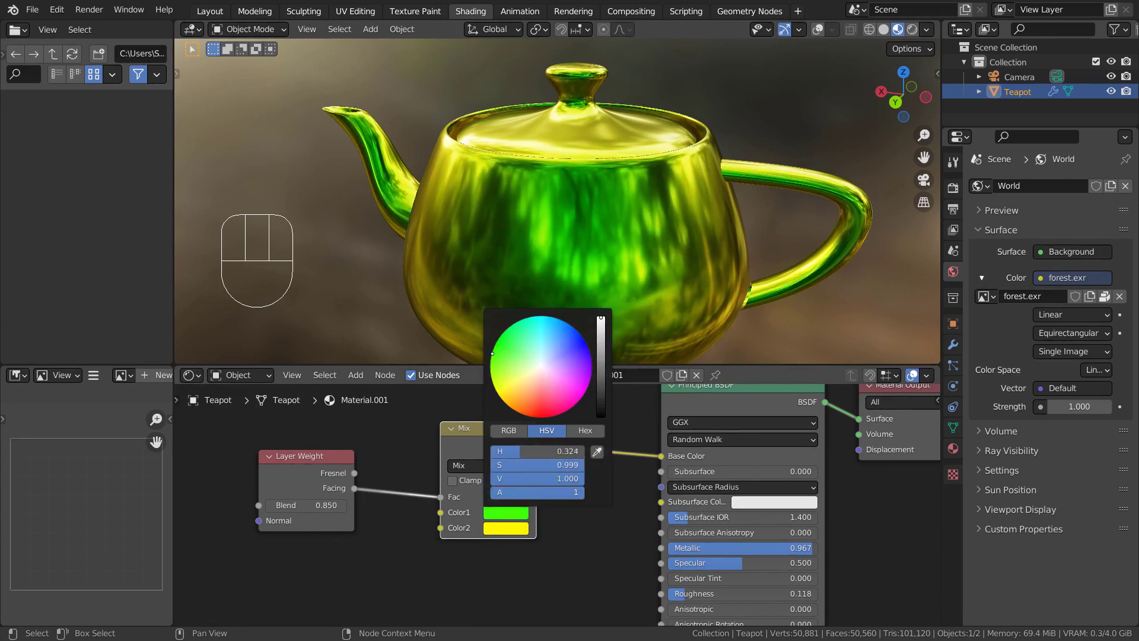
pyautogui.hotkey('ctrl', 'z')
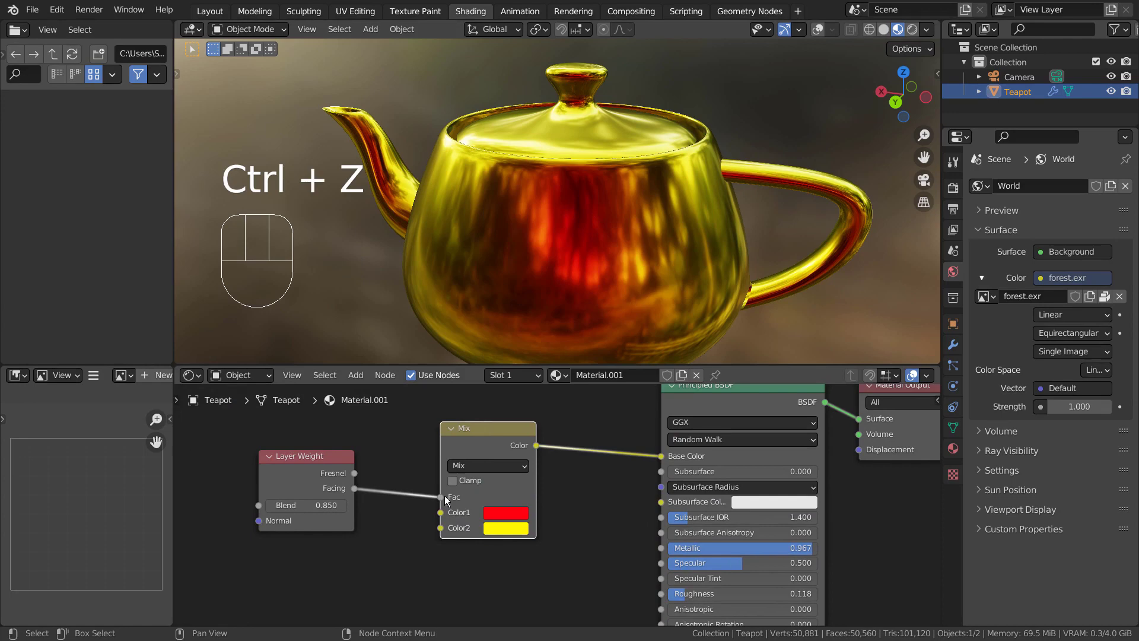
pyautogui.moveTo(321, 505); pyautogui.dragTo(324, 505)
pyautogui.hotkey('ctrl', 'z')
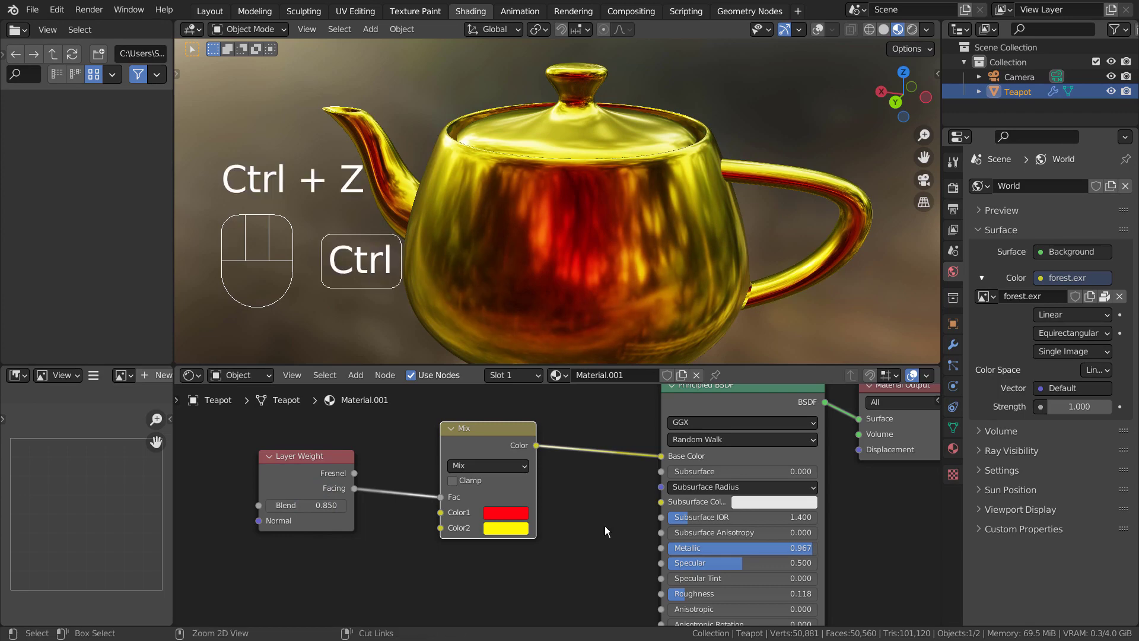
# Step: Set the Principled BSDF Metallic to 0.927 and Roughness to 0.107
pyautogui.keyDown('alt'); pyautogui.moveTo(606, 528); pyautogui.dragTo(495, 475, button='middle'); pyautogui.keyUp('alt')
pyautogui.moveTo(684, 498)
pyautogui.mouseDown()
pyautogui.moveTo(578, 498)
pyautogui.moveTo(693, 498)
pyautogui.mouseUp()
pyautogui.moveTo(599, 540)
pyautogui.mouseDown()
pyautogui.moveTo(686, 540)
pyautogui.moveTo(596, 540)
pyautogui.mouseUp()
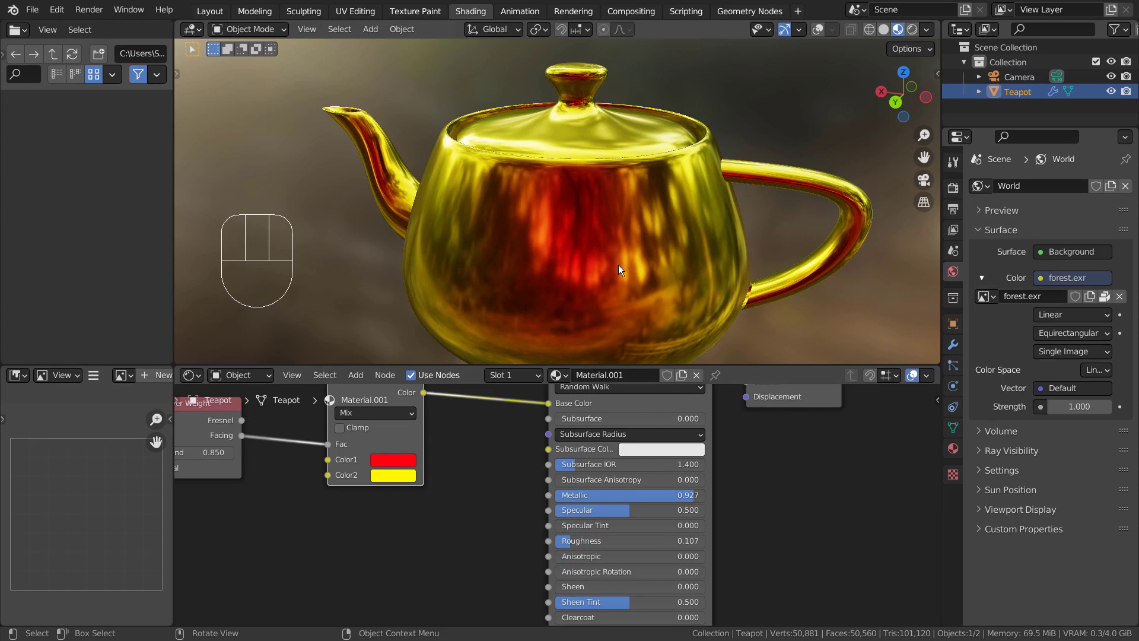
pyautogui.press('ctrl')
pyautogui.keyDown('alt'); pyautogui.moveTo(504, 508); pyautogui.dragTo(611, 465, button='middle'); pyautogui.keyUp('alt')
pyautogui.hotkey('ctrl', 'space')
pyautogui.scroll(4, 612, 475)
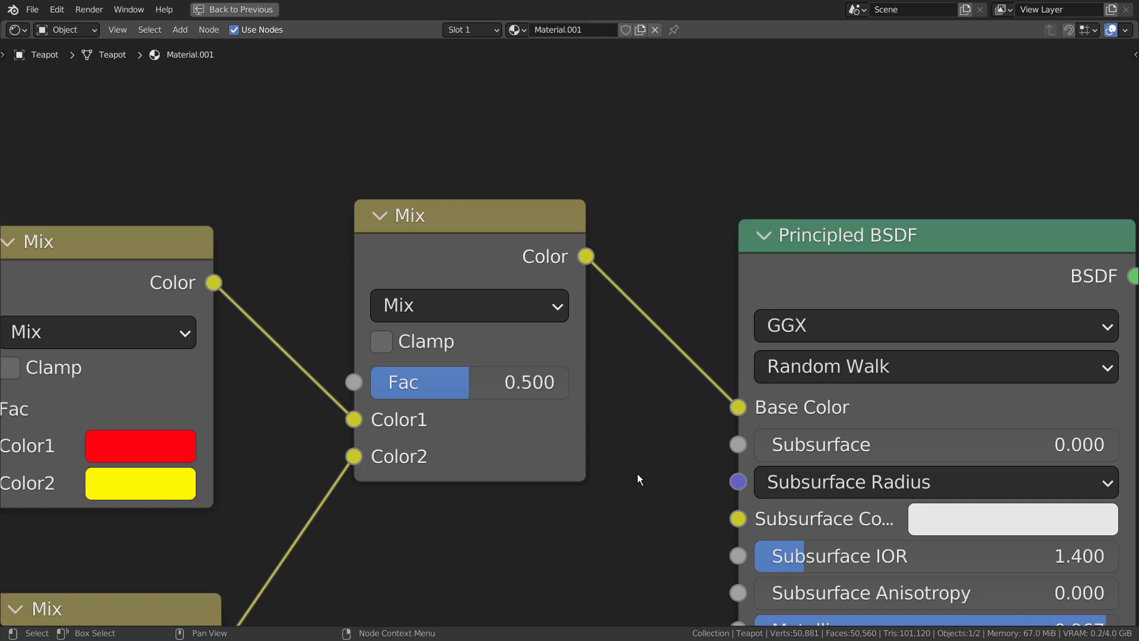
pyautogui.scroll(-4, 629, 468)
pyautogui.keyDown('alt'); pyautogui.moveTo(590, 531); pyautogui.dragTo(580, 361, button='middle'); pyautogui.keyUp('alt')
pyautogui.scroll(1, 588, 353)
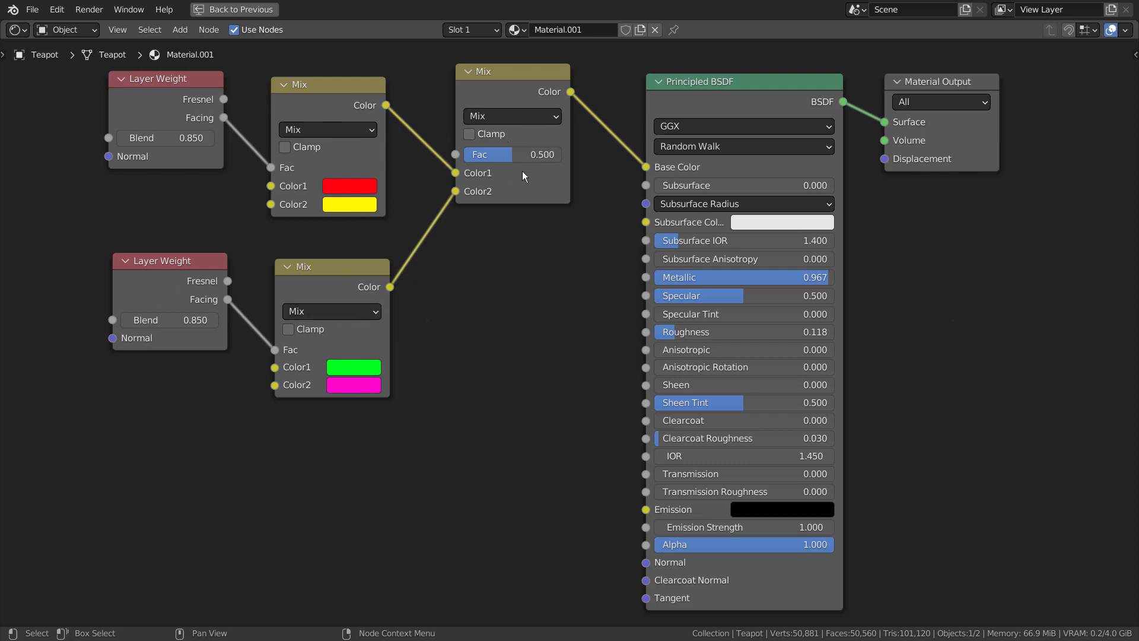
pyautogui.hotkey('ctrl', 'space')
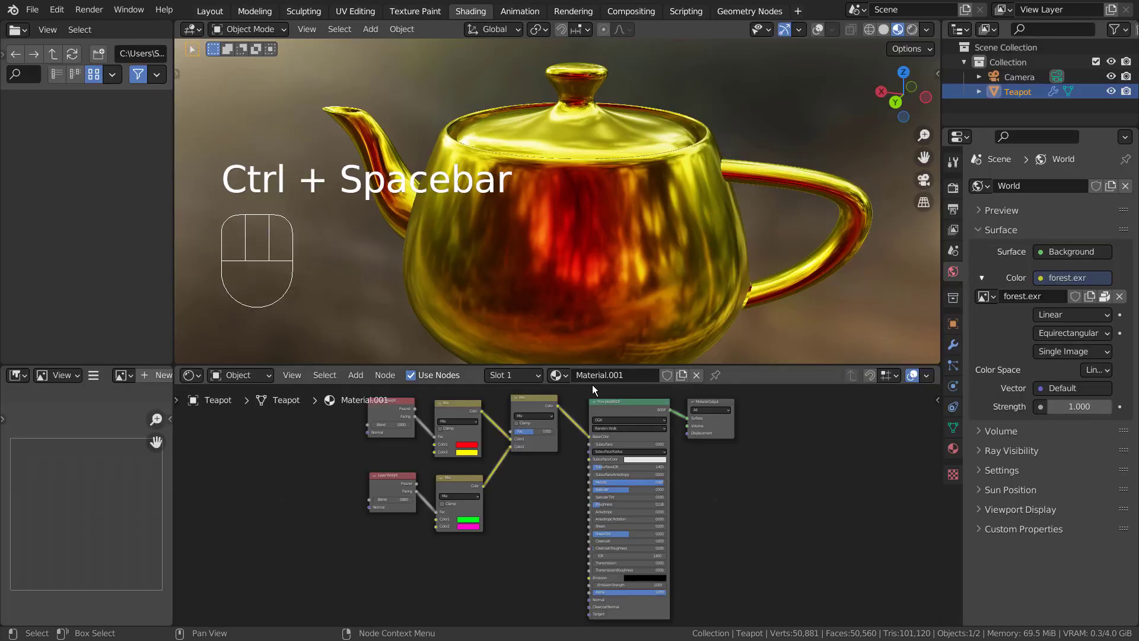
pyautogui.click(723, 400)
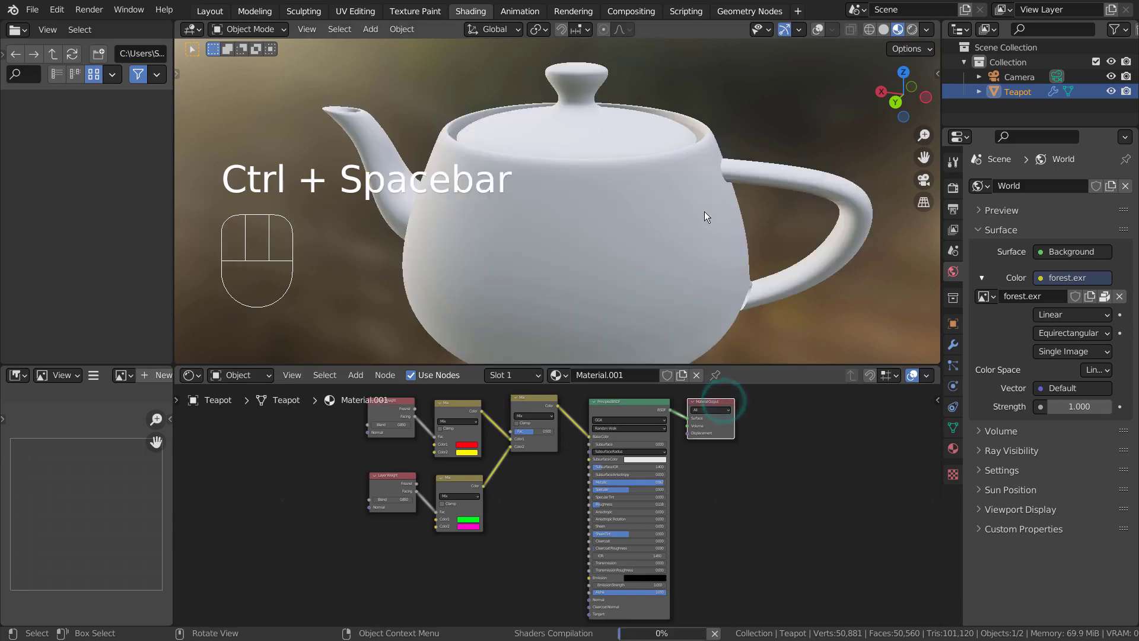
pyautogui.keyDown('alt'); pyautogui.moveTo(718, 293); pyautogui.dragTo(419, 254, button='middle'); pyautogui.keyUp('alt')
pyautogui.scroll(3, 415, 414)
pyautogui.scroll(4, 395, 415)
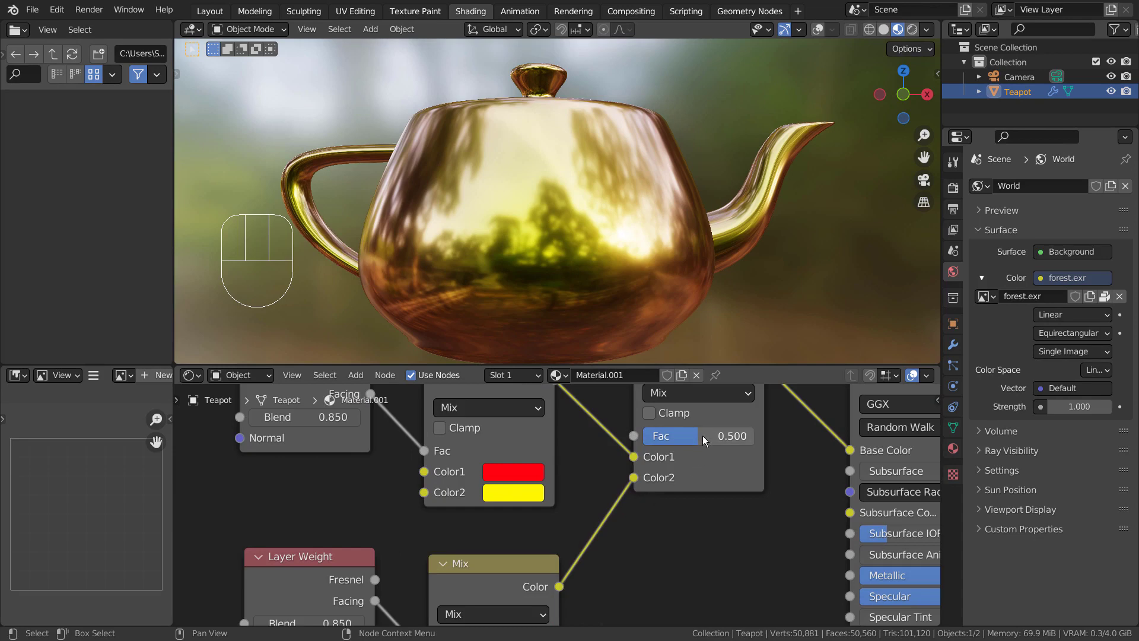
pyautogui.moveTo(702, 436); pyautogui.dragTo(739, 436)
pyautogui.hotkey('ctrl', 'z')
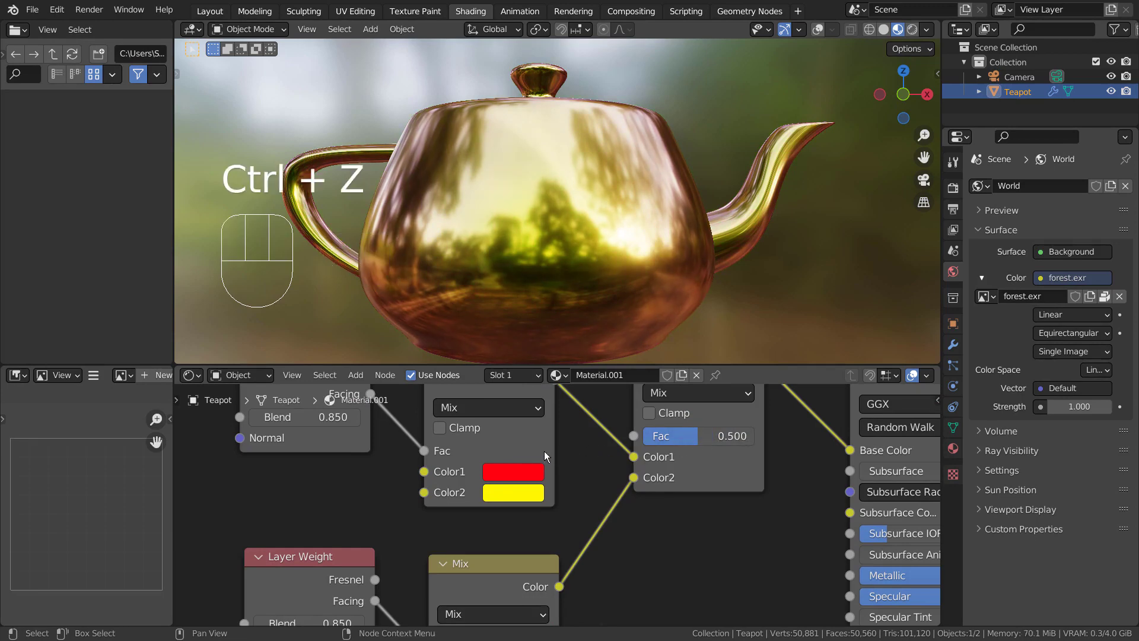
# Step: Preview other hues for the red and yellow Mix colours, then revert both
pyautogui.click(509, 475)
pyautogui.click(530, 255)
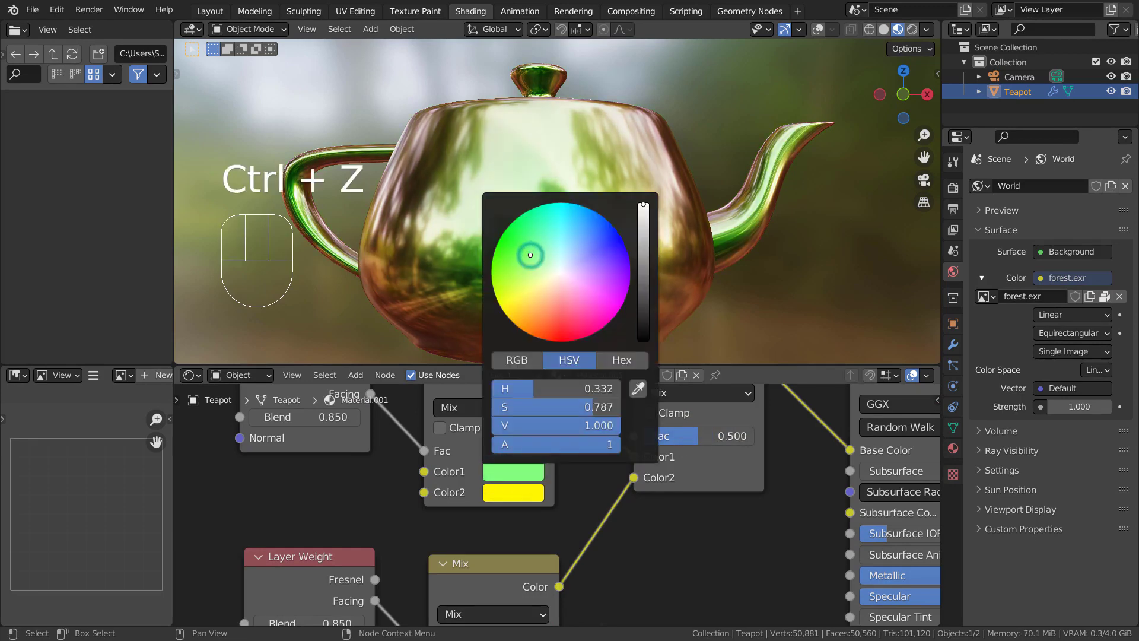
pyautogui.moveTo(530, 255); pyautogui.dragTo(568, 229)
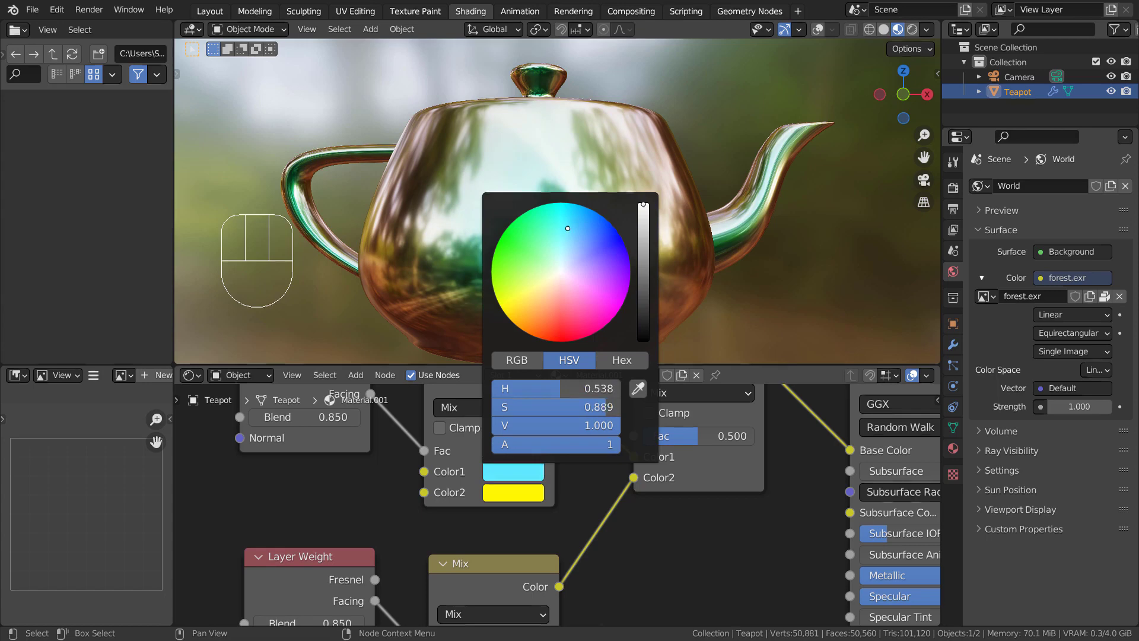
pyautogui.hotkey('ctrl', 'z')
pyautogui.click(515, 494)
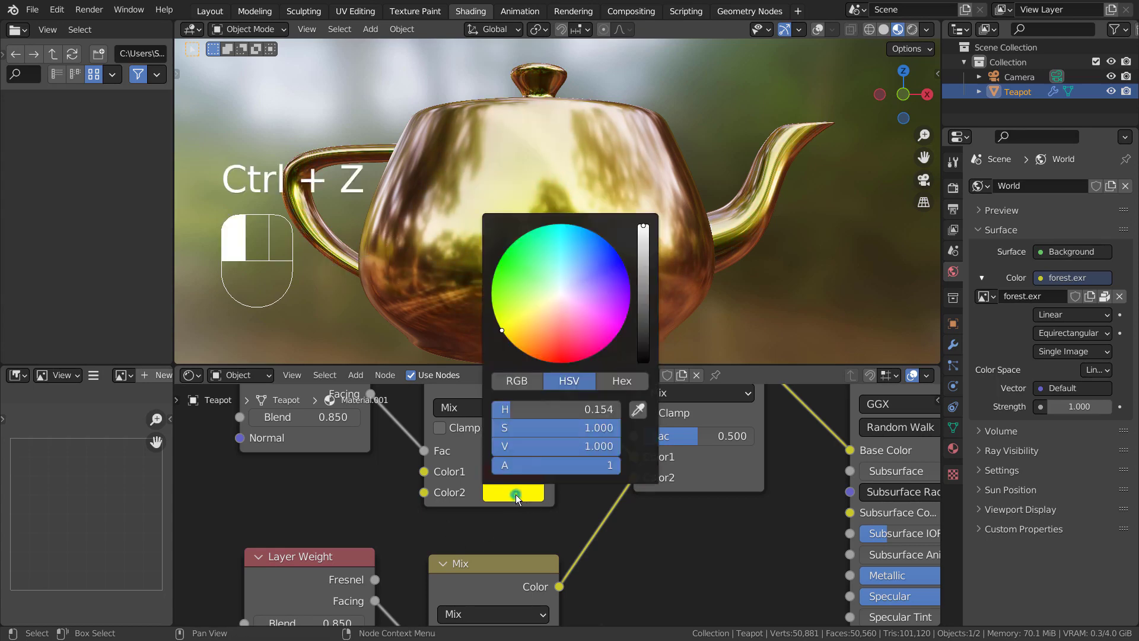
pyautogui.moveTo(529, 283); pyautogui.dragTo(626, 356)
pyautogui.hotkey('ctrl', 'z')
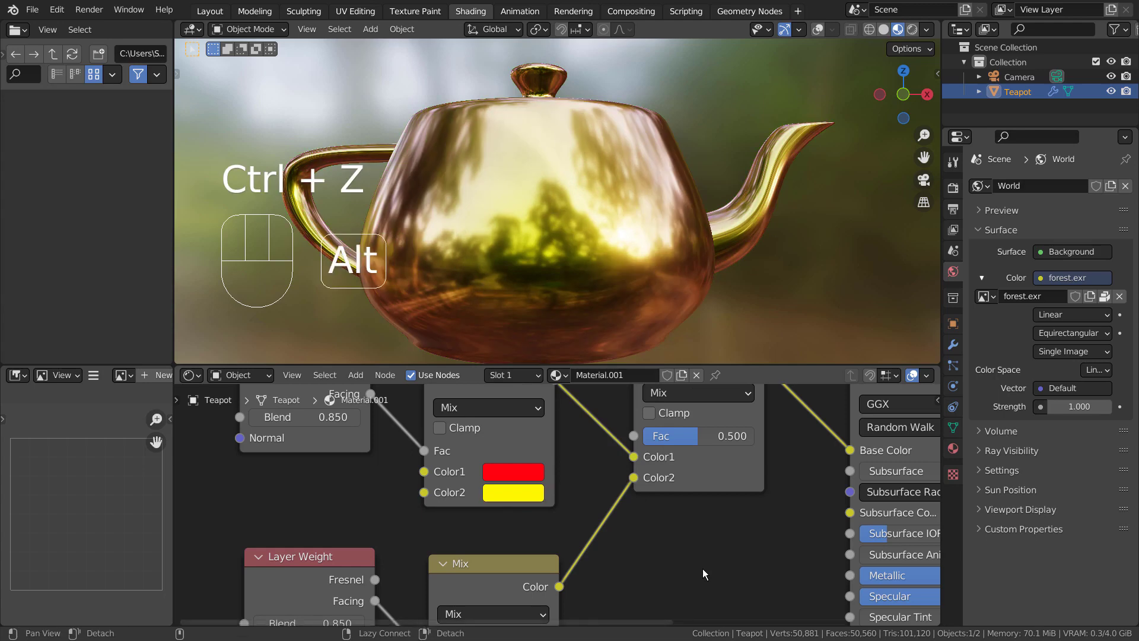
# Step: Preview other hues for the green and magenta Mix colours, then revert both
pyautogui.moveTo(702, 569); pyautogui.dragTo(699, 388, button='middle')
pyautogui.click(521, 504)
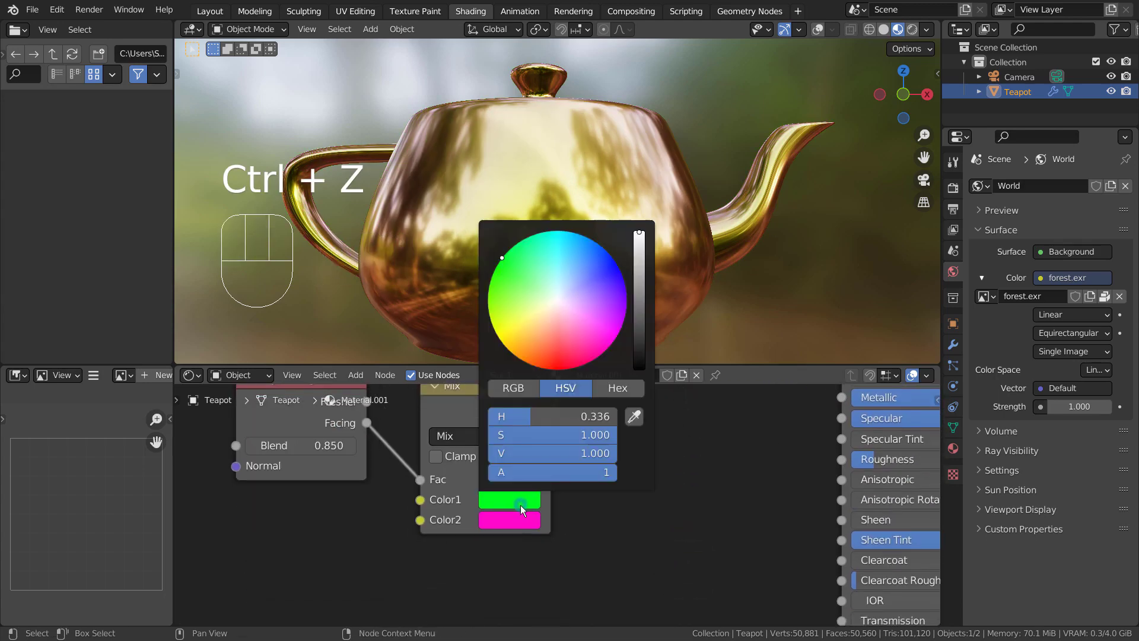
pyautogui.moveTo(525, 311); pyautogui.dragTo(554, 287)
pyautogui.hotkey('ctrl', 'z')
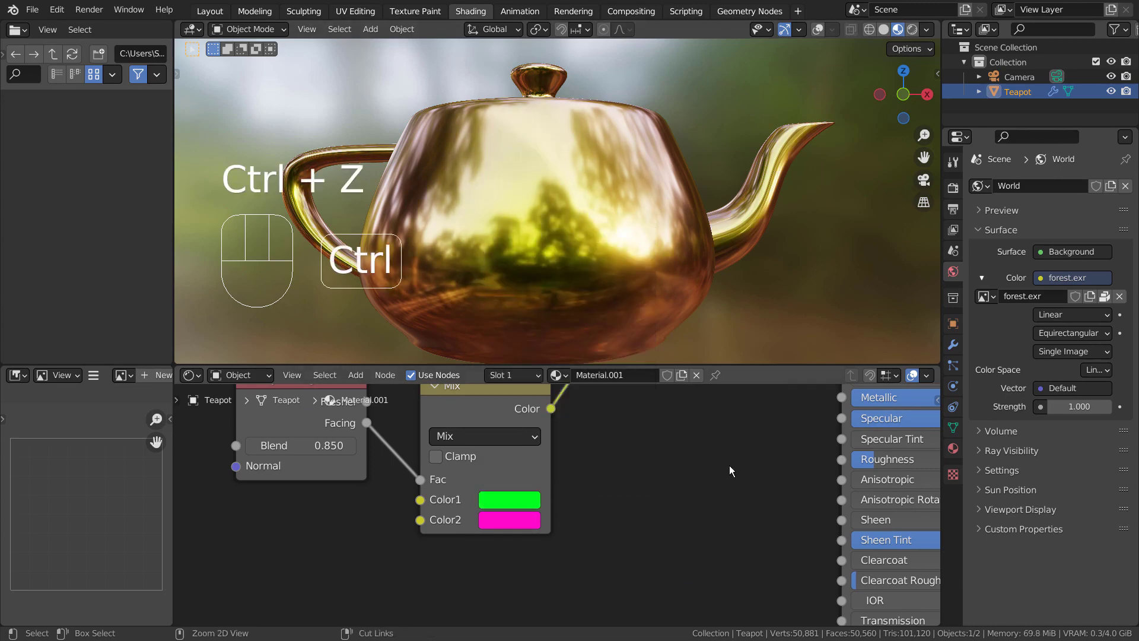
pyautogui.click(539, 518)
pyautogui.moveTo(554, 421); pyautogui.dragTo(549, 280)
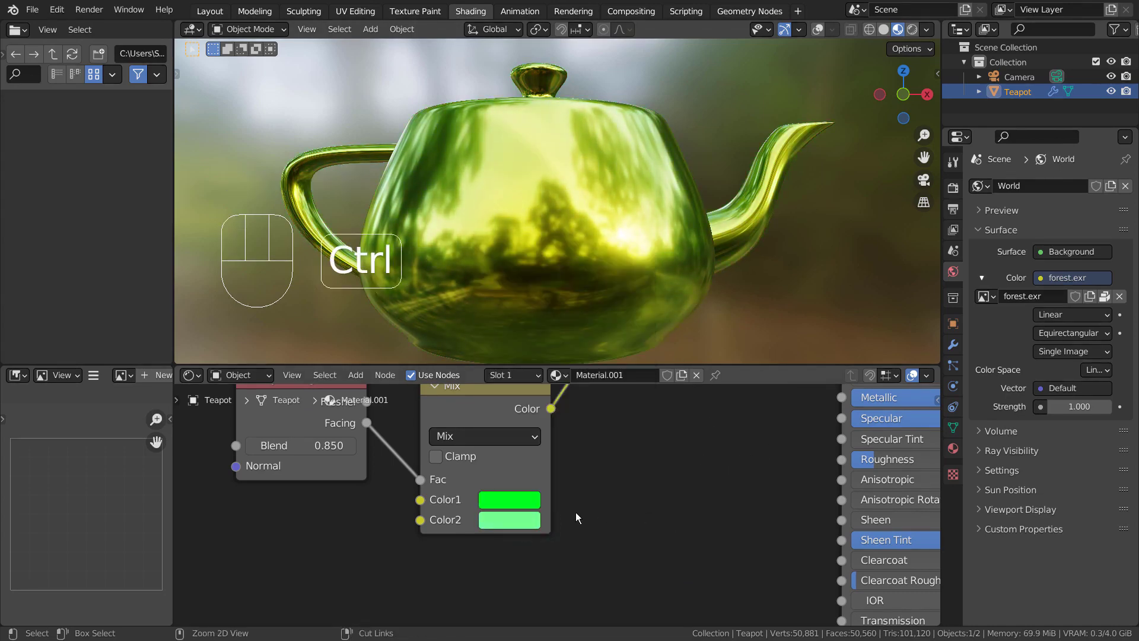
pyautogui.hotkey('ctrl', 'z')
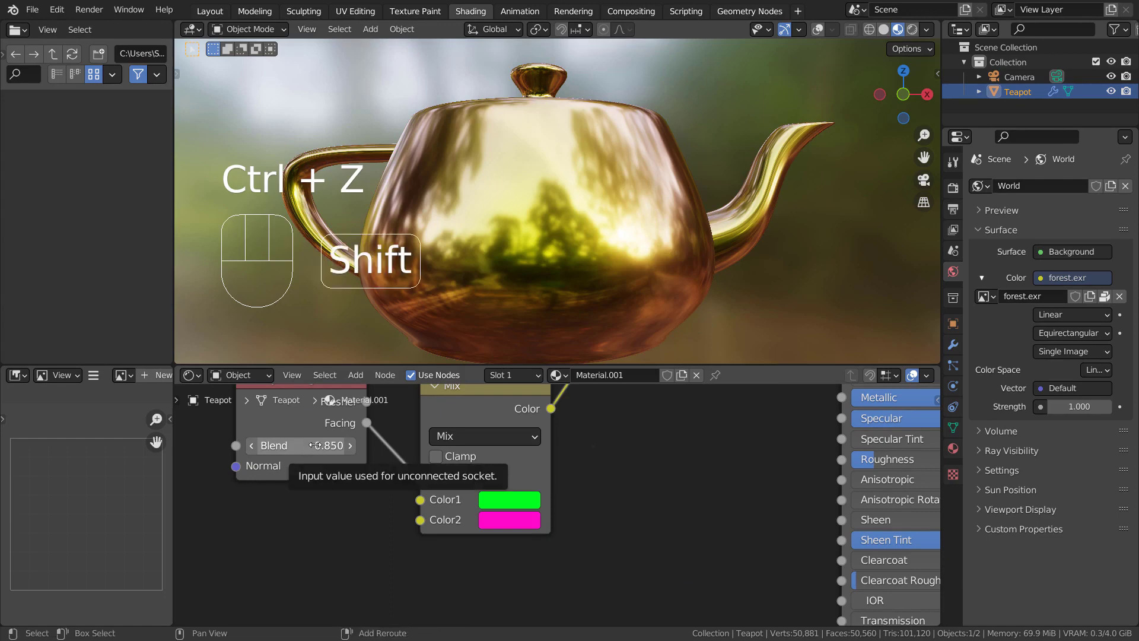
# Step: Lower the upper Layer Weight's Blend to 0.050, leaving the other Blend at 0.850
pyautogui.keyDown('shift'); pyautogui.moveTo(309, 449); pyautogui.dragTo(279, 449); pyautogui.keyUp('shift')
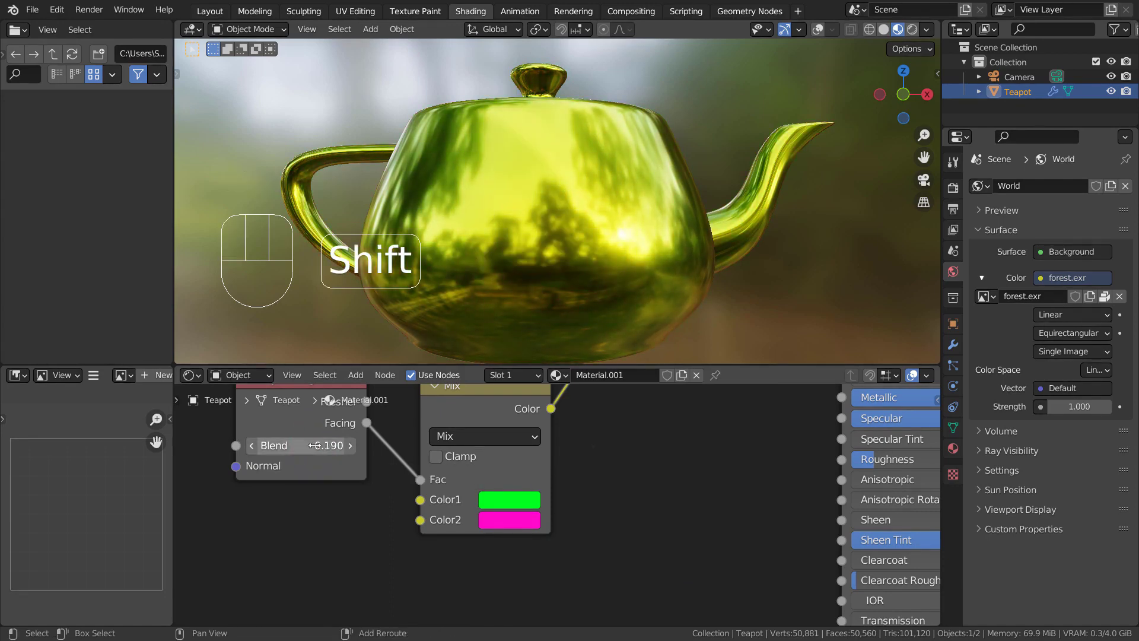
pyautogui.hotkey('ctrl', 'z')
pyautogui.keyDown('alt'); pyautogui.moveTo(628, 439); pyautogui.dragTo(770, 623); pyautogui.keyUp('alt')
pyautogui.moveTo(448, 492)
pyautogui.mouseDown()
pyautogui.moveTo(430, 492)
pyautogui.moveTo(504, 493)
pyautogui.moveTo(448, 492)
pyautogui.mouseUp()
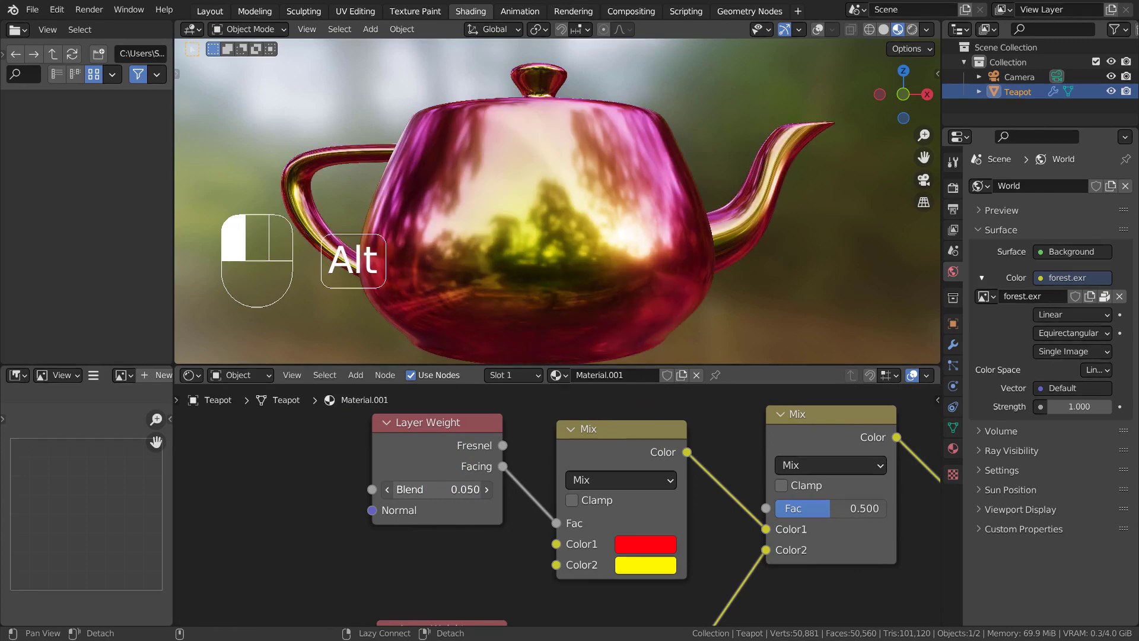
# Step: Revert the upper Layer Weight's Blend back to 0.850
pyautogui.hotkey('ctrl', 'z')
pyautogui.scroll(-2, 562, 555)
pyautogui.scroll(-2, 713, 540)
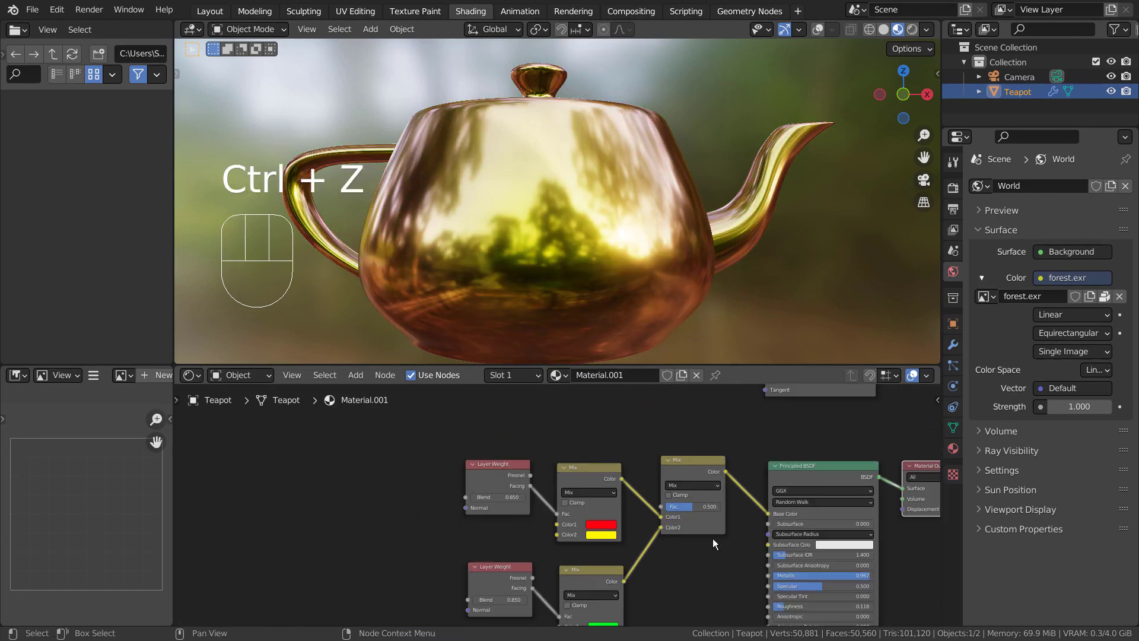
pyautogui.scroll(-1, 661, 486)
# Step: Duplicate the top Layer Weight node and link its Facing output to the final Mix's Fac
pyautogui.click(519, 477)
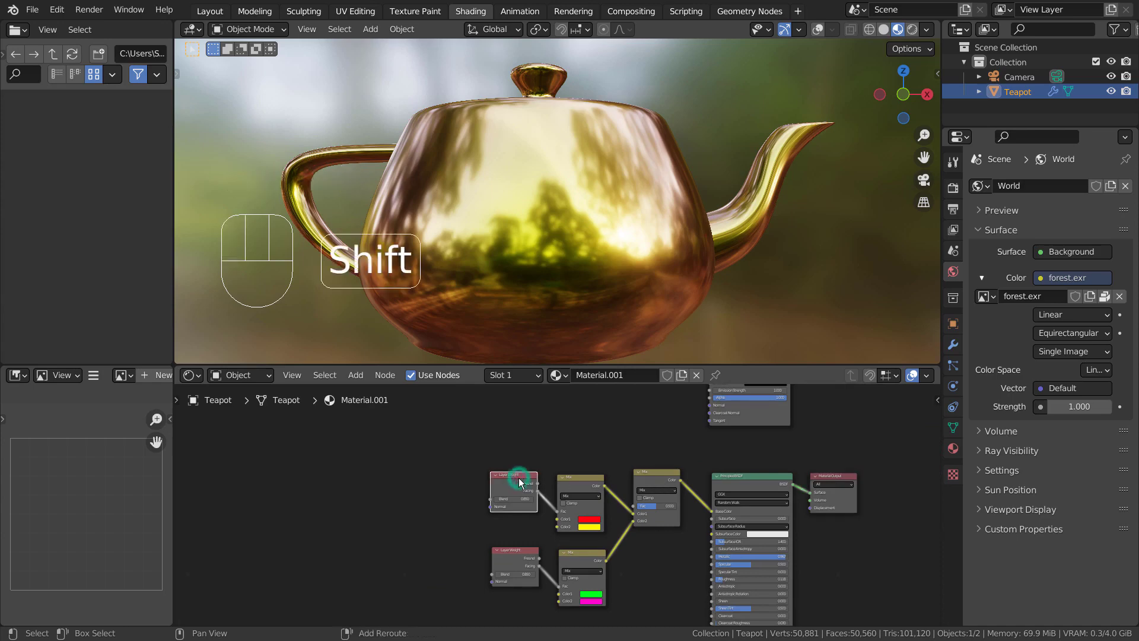
pyautogui.hotkey('shift', 'd')
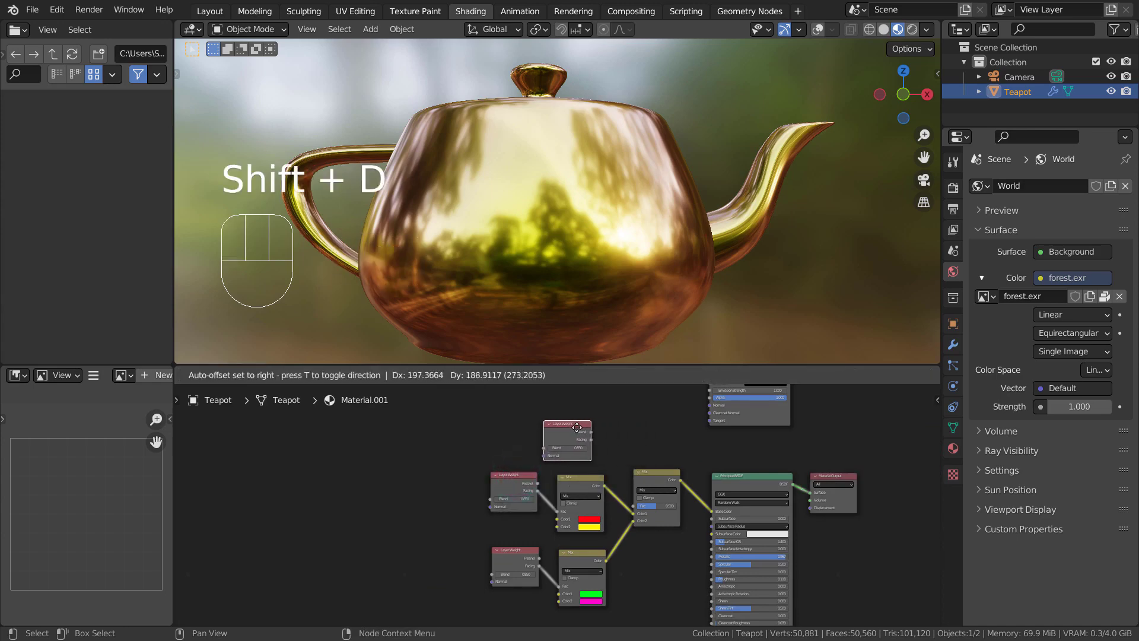
pyautogui.click(576, 427)
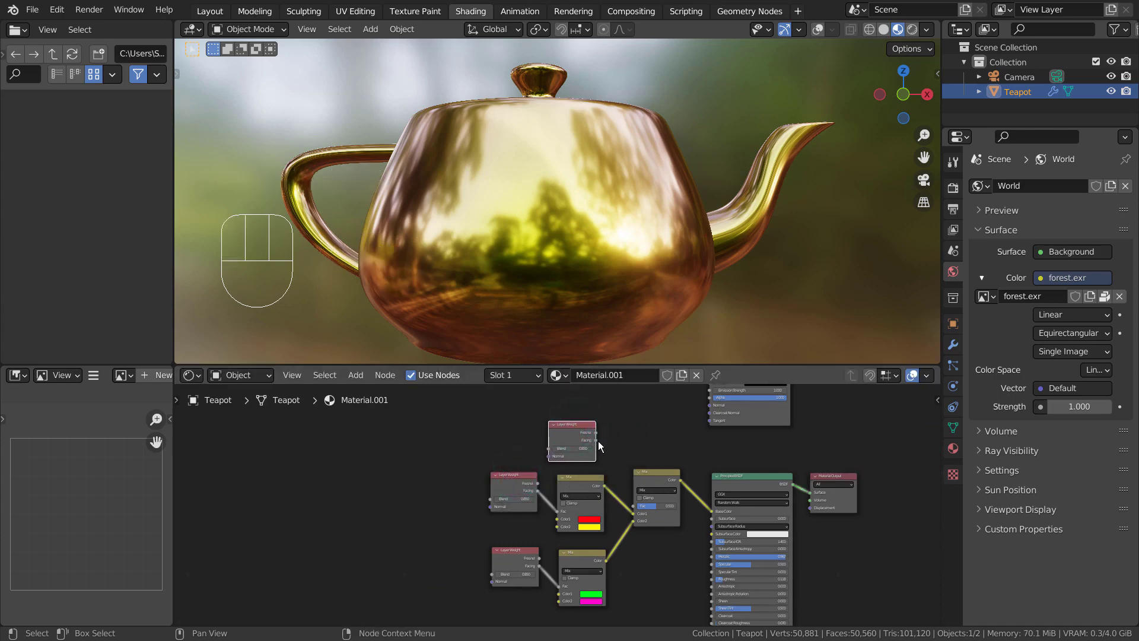
pyautogui.moveTo(597, 440); pyautogui.dragTo(633, 505)
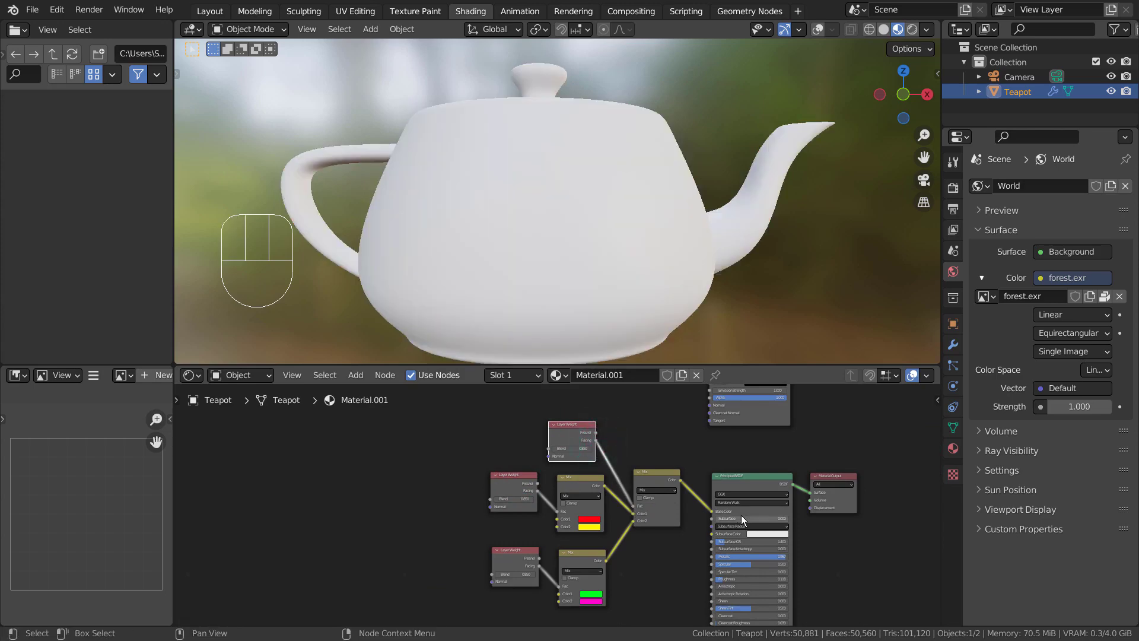
pyautogui.scroll(3, 593, 420)
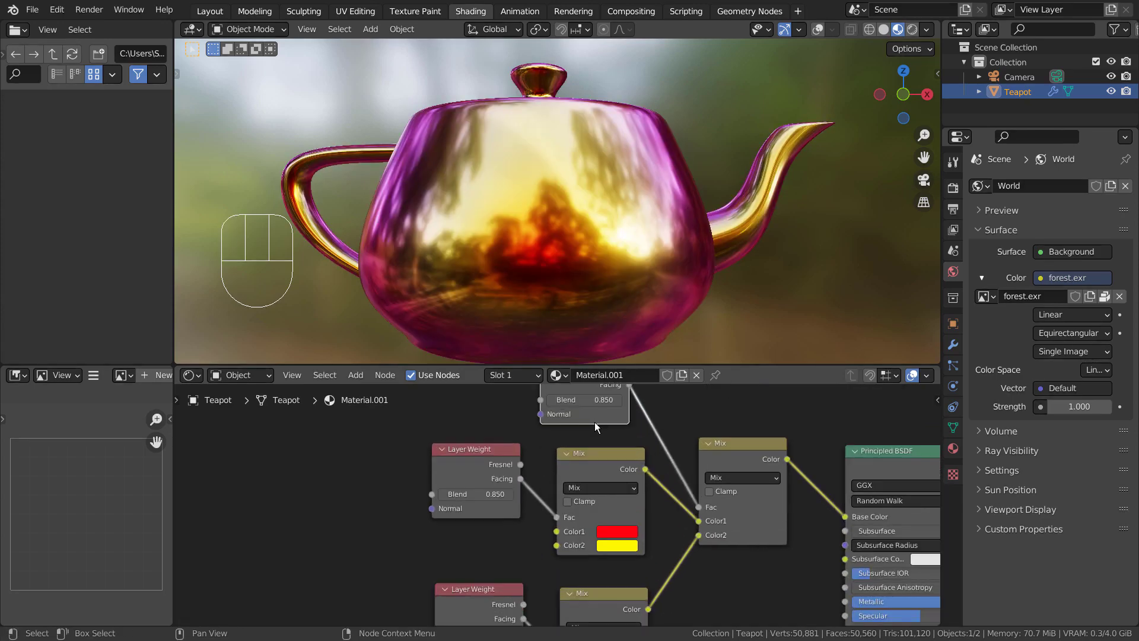